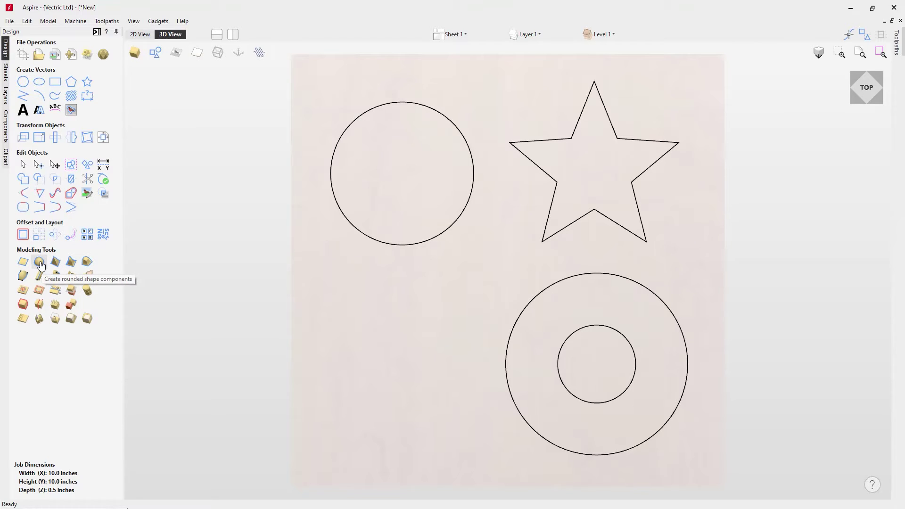
Open the Create Rounded Shape Components settings from the Modeling Tools group
left_click(39, 262)
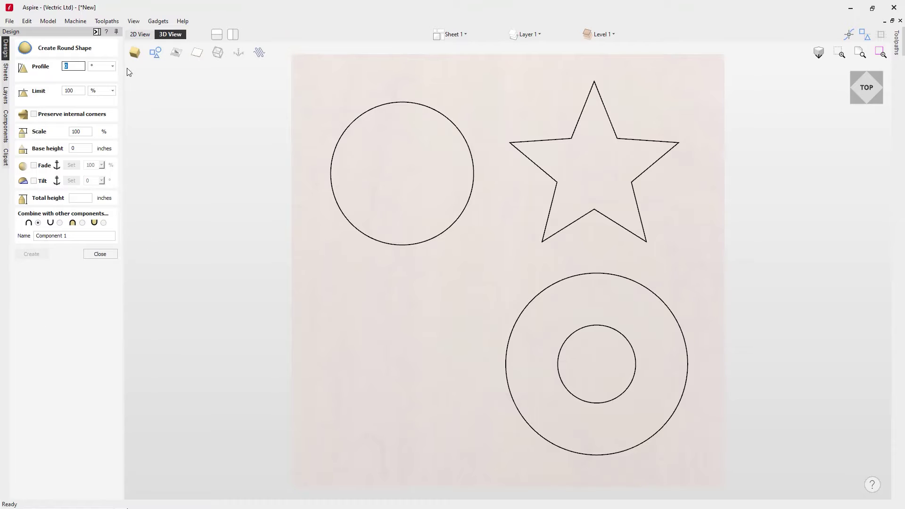
Select the left circle as the shape outline and switch to an isometric view
left_click(421, 245)
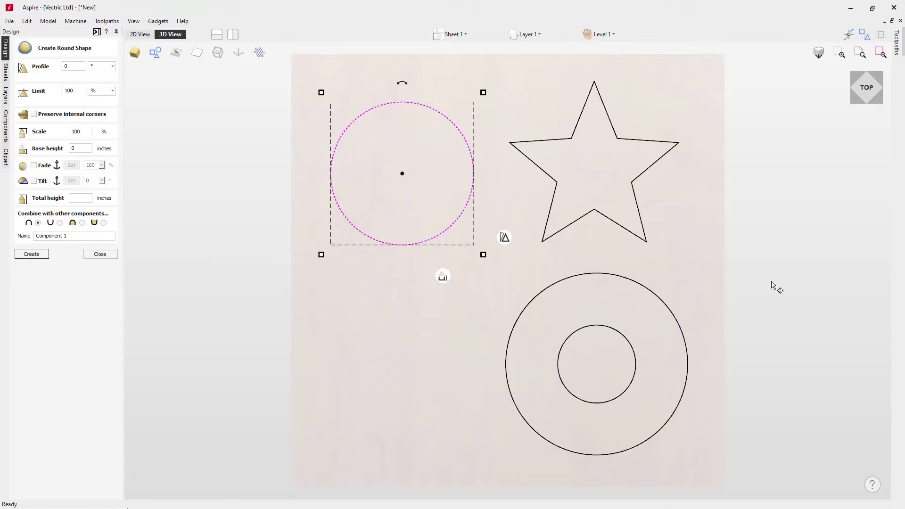
left_click(856, 99)
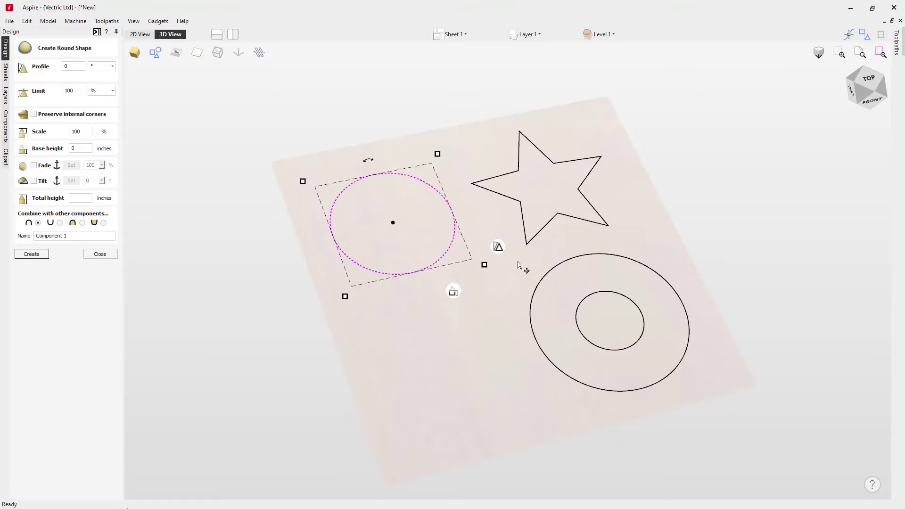
mouse_move(500, 249)
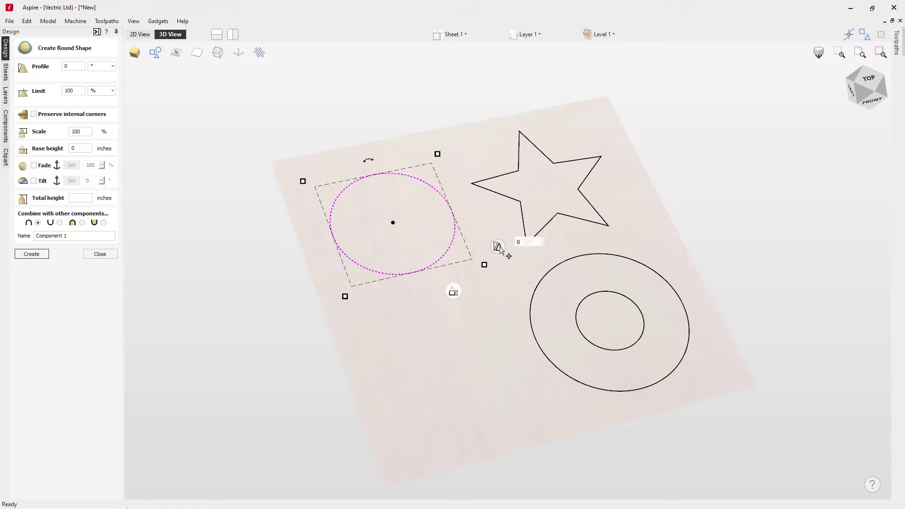
mouse_move(448, 294)
Raise the left circle into a dome and try an 85° profile angle
left_click_drag(498, 246, 488, 150)
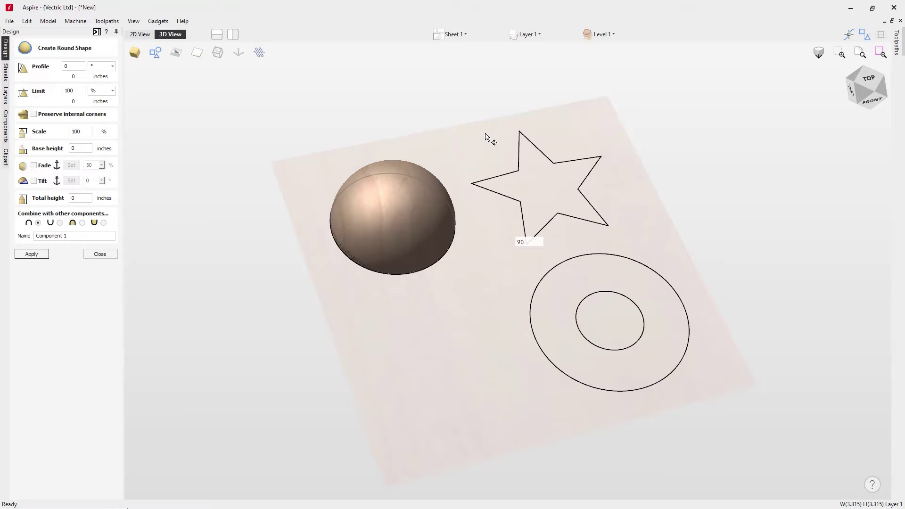
left_click(364, 189)
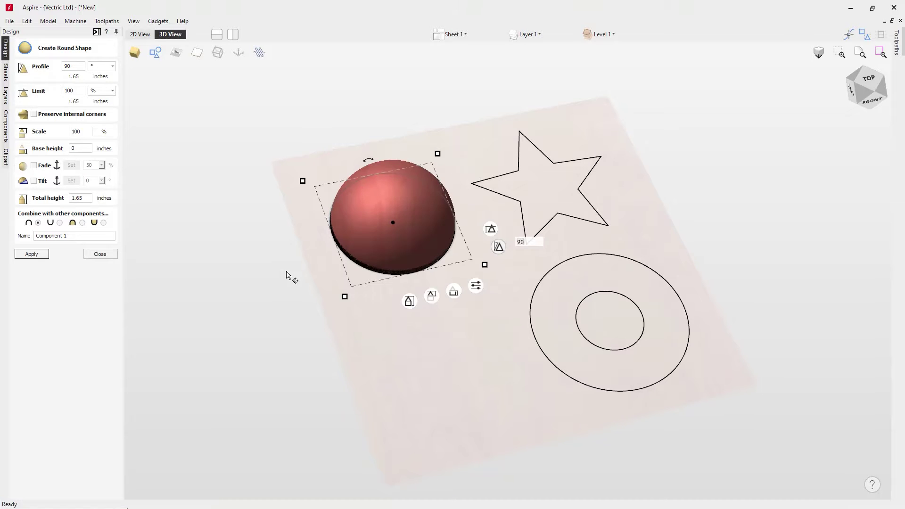
left_click_drag(644, 412, 340, 268)
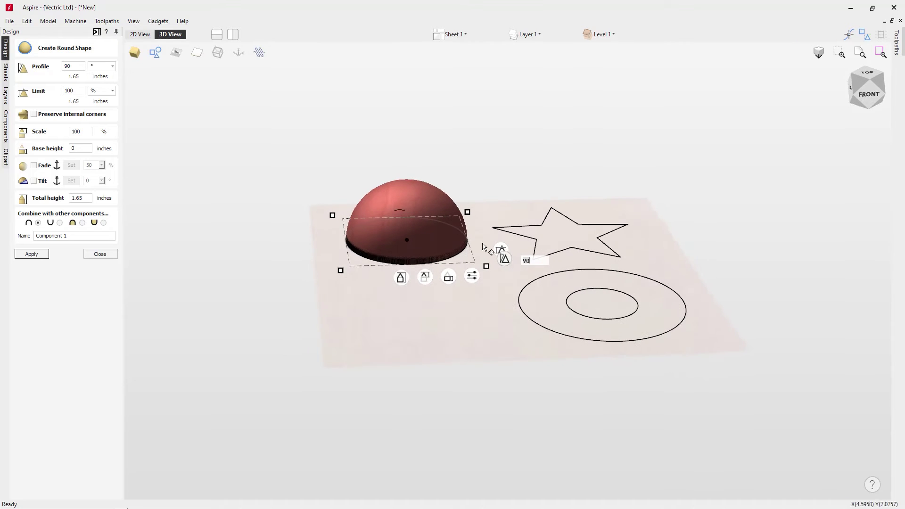
left_click_drag(471, 332, 531, 420)
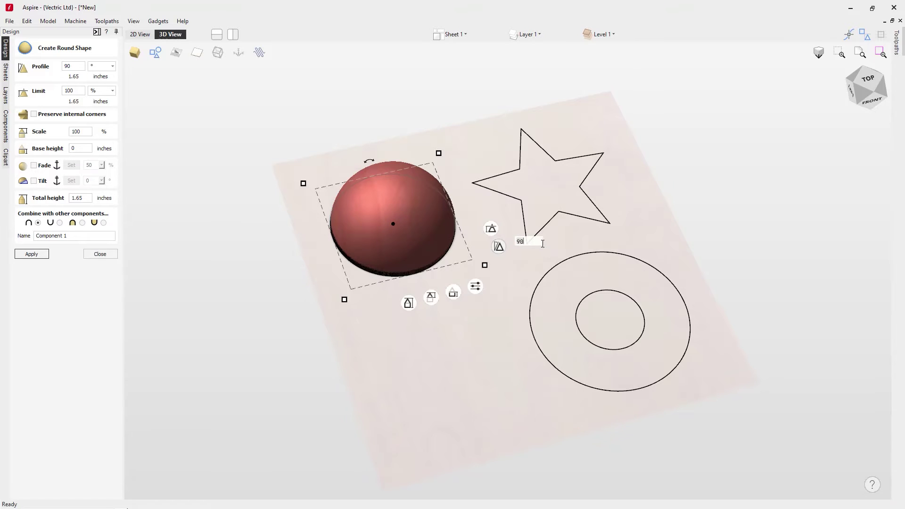
key("BackSpace")
key("BackSpace")
type("85")
key("Return")
Try a 60° profile, then settle the dome at 58°, about 0.91 inches tall
left_click_drag(504, 256, 505, 283)
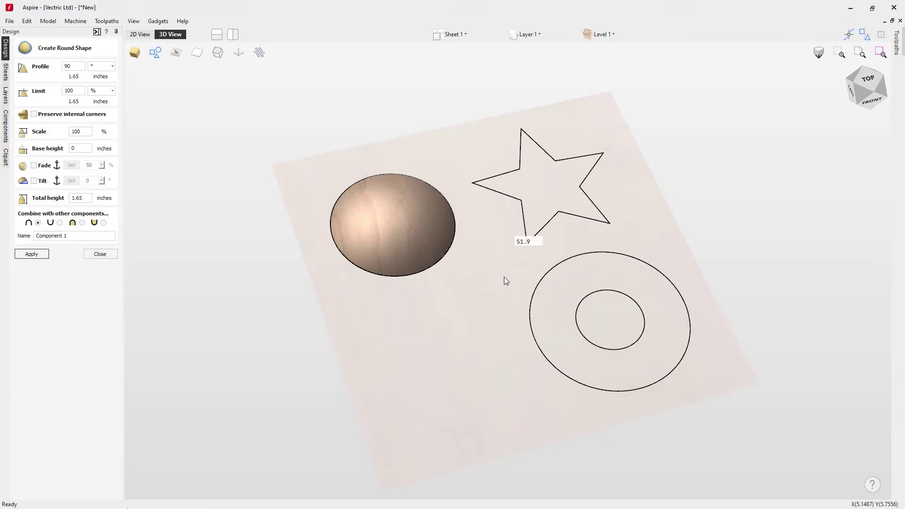
left_click_drag(502, 273, 502, 253)
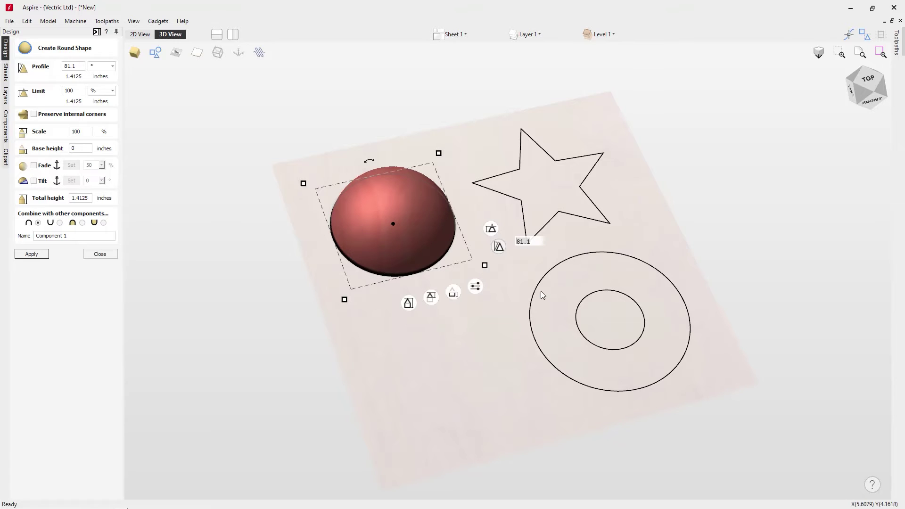
type("60")
key("Return")
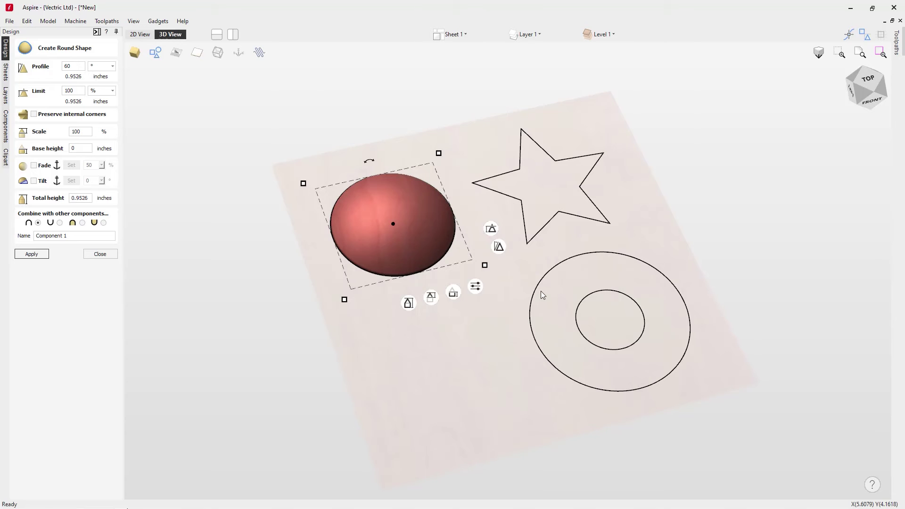
left_click_drag(528, 365, 364, 309)
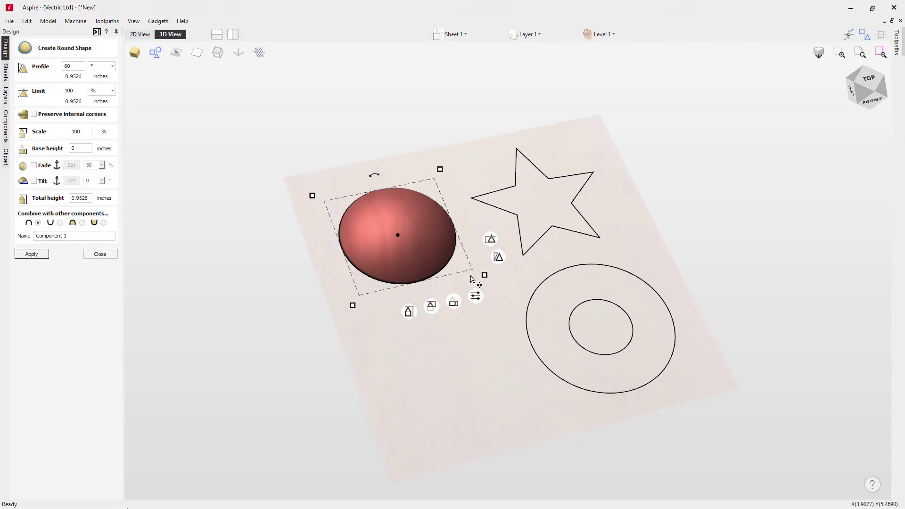
left_click(499, 259)
mouse_move(499, 290)
left_mouse_down()
mouse_move(503, 376)
mouse_move(486, 263)
left_mouse_up()
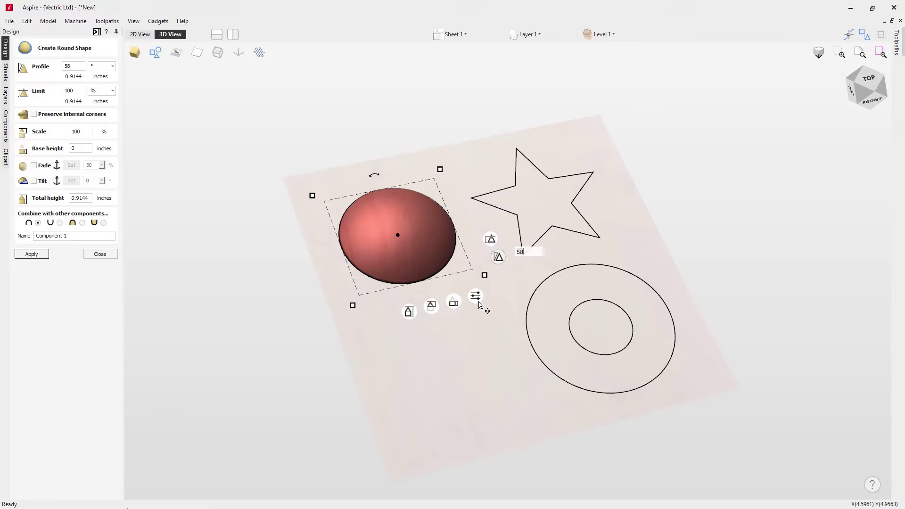
mouse_move(455, 305)
mouse_move(455, 305)
left_mouse_down()
mouse_move(457, 312)
mouse_move(459, 295)
left_mouse_up()
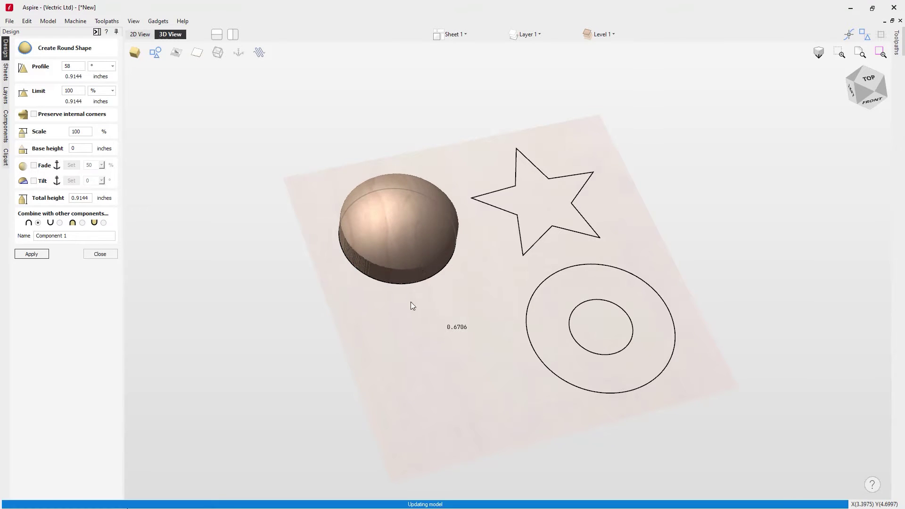
left_click_drag(651, 405, 604, 306)
left_click_drag(457, 303, 455, 309)
type("0.25")
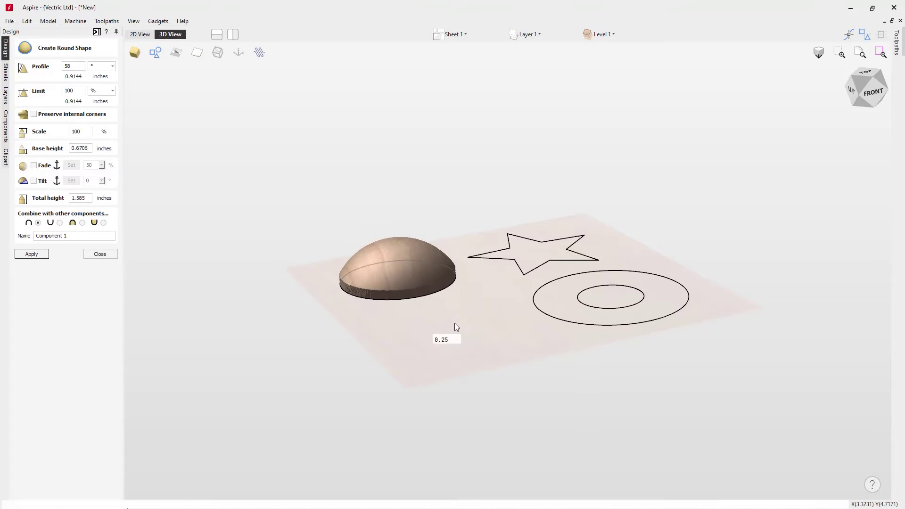
key("Return")
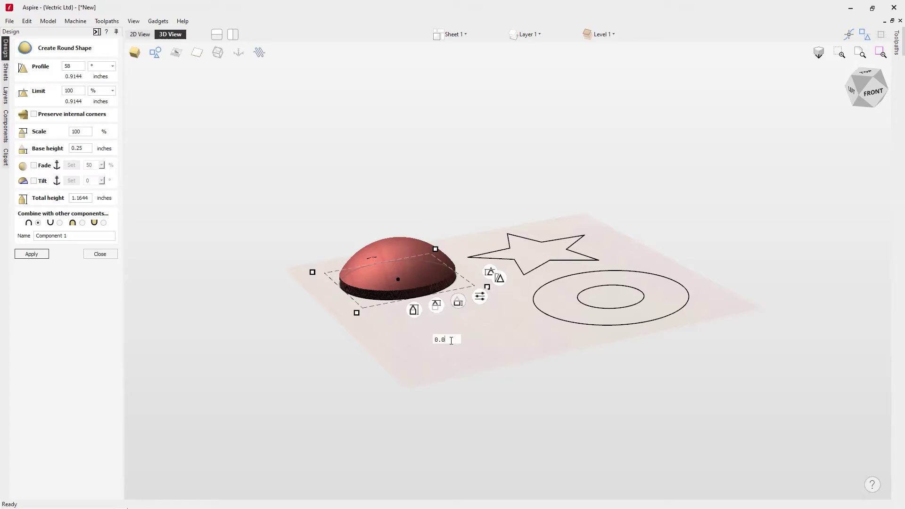
key("Return")
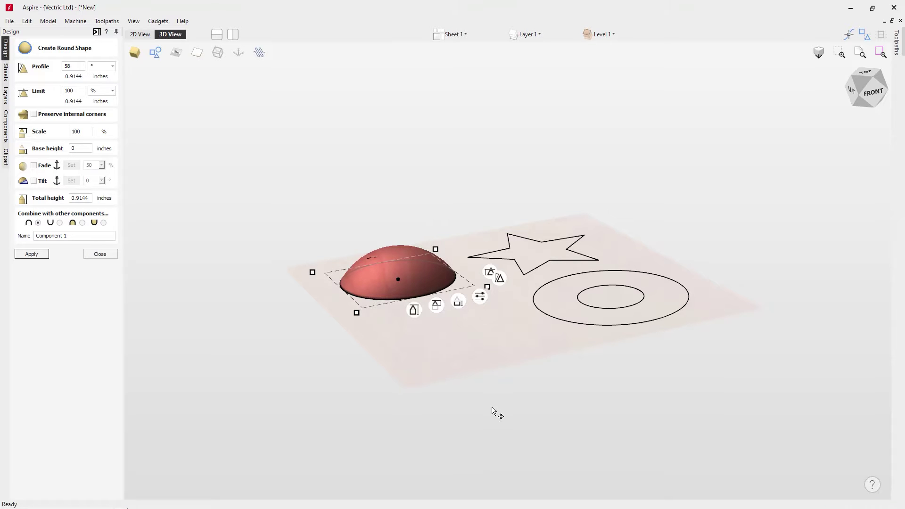
left_click_drag(517, 325, 469, 341)
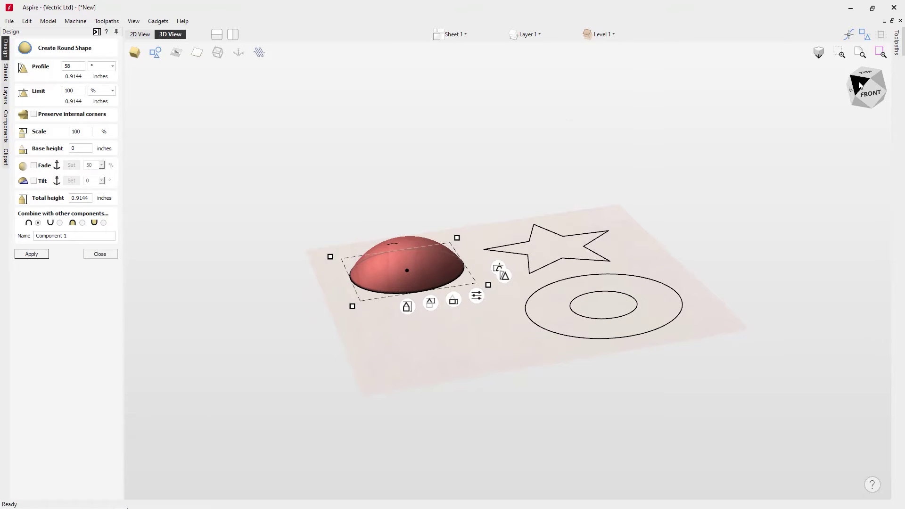
left_click(860, 84)
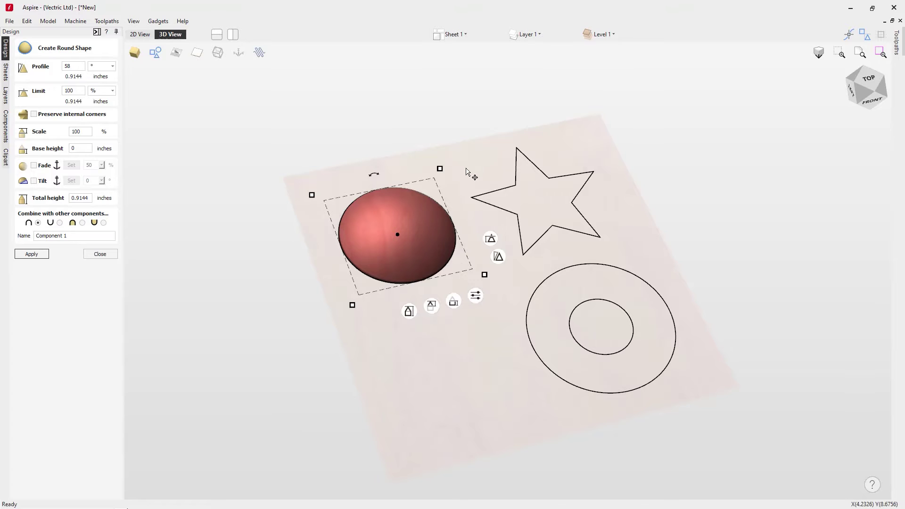
Move the dome below its circle and steepen its profile to 81.4°
left_click_drag(387, 221, 433, 339)
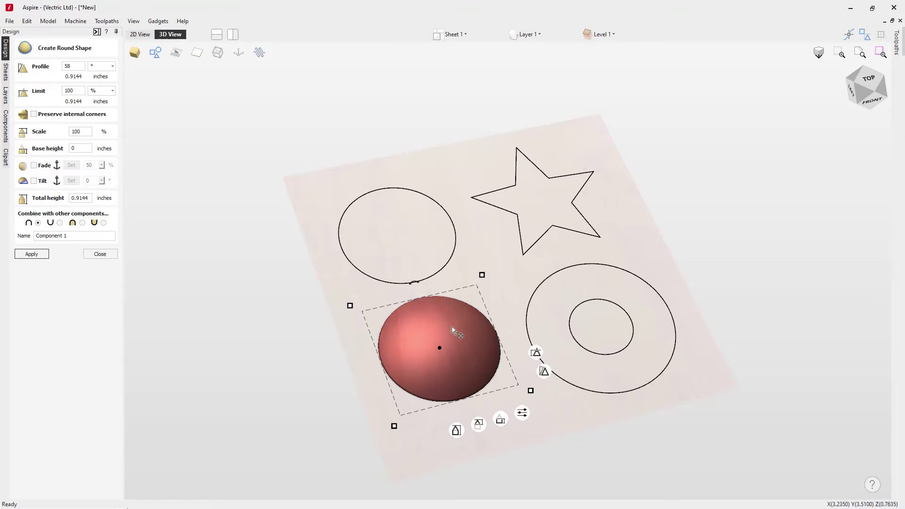
mouse_move(545, 371)
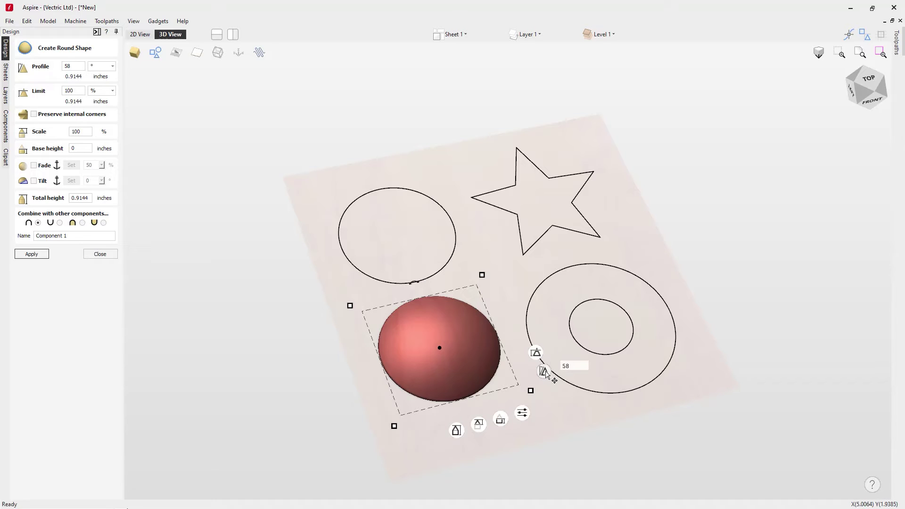
left_click_drag(545, 372, 545, 361)
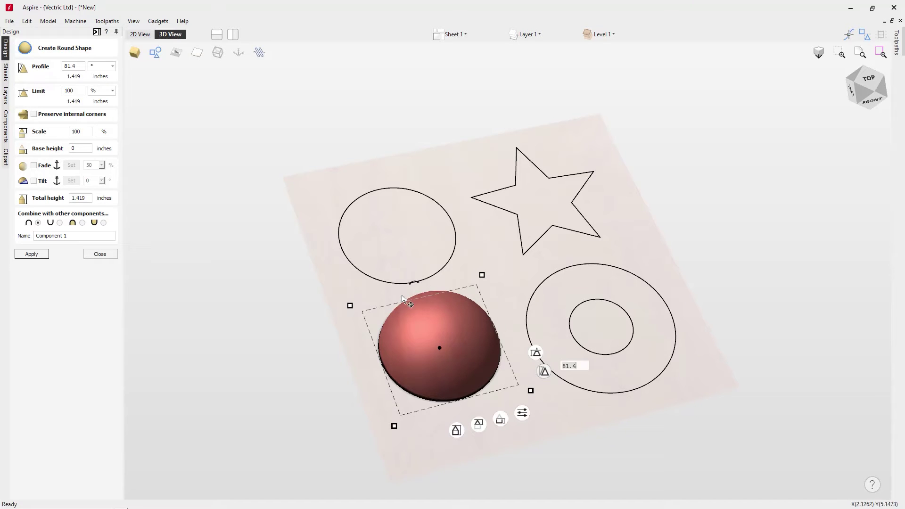
Name the component 'Dome', apply it, and close the rounded shape settings
left_click_drag(69, 235, 29, 241)
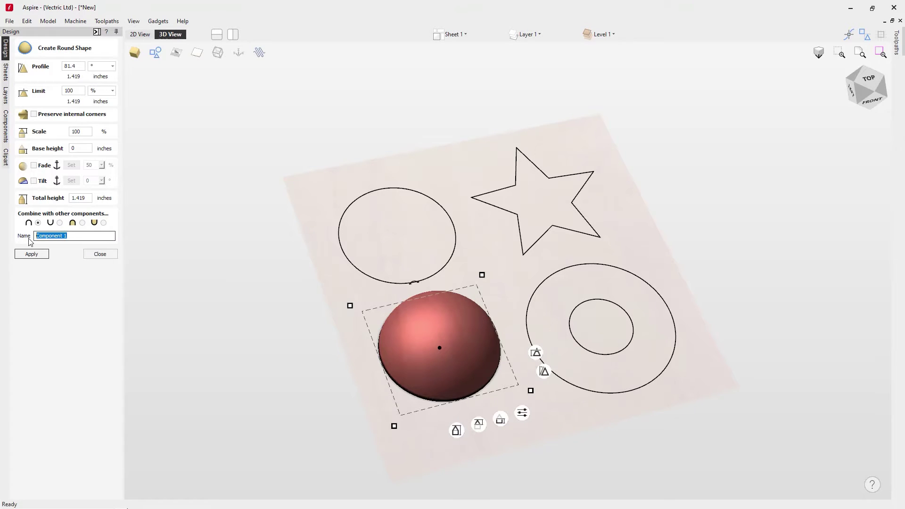
type("Dome")
left_click(32, 254)
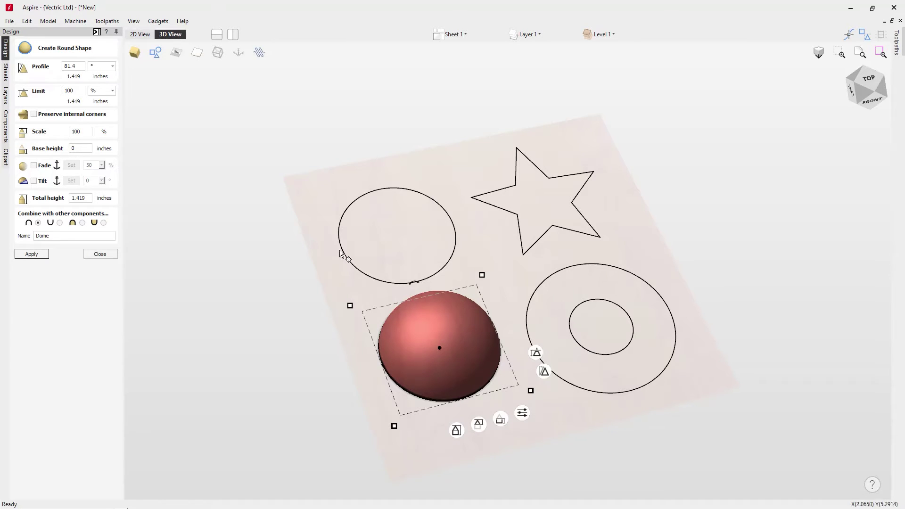
left_click(101, 255)
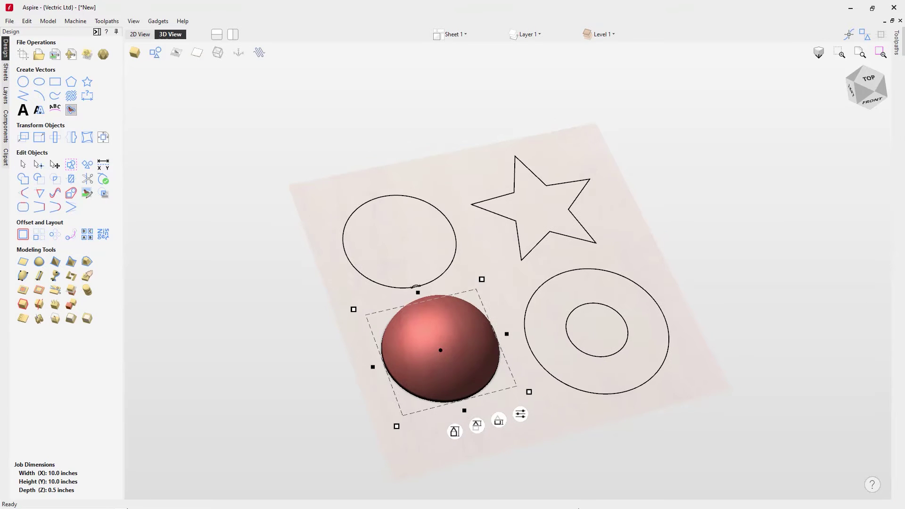
left_click(481, 170)
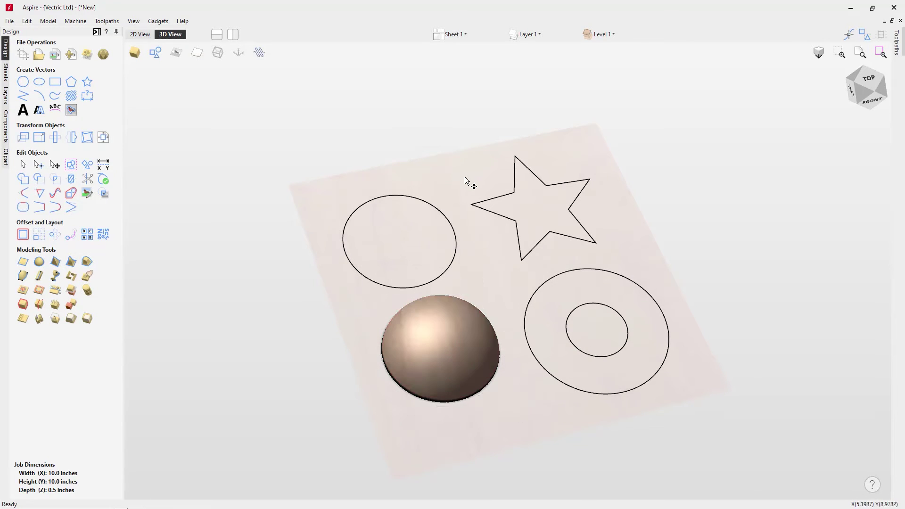
left_click(613, 35)
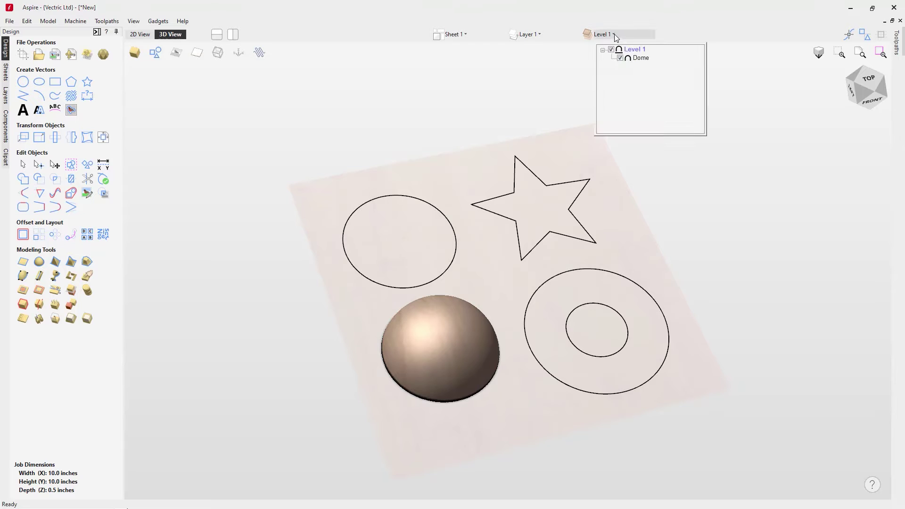
left_click(646, 59)
left_click(620, 58)
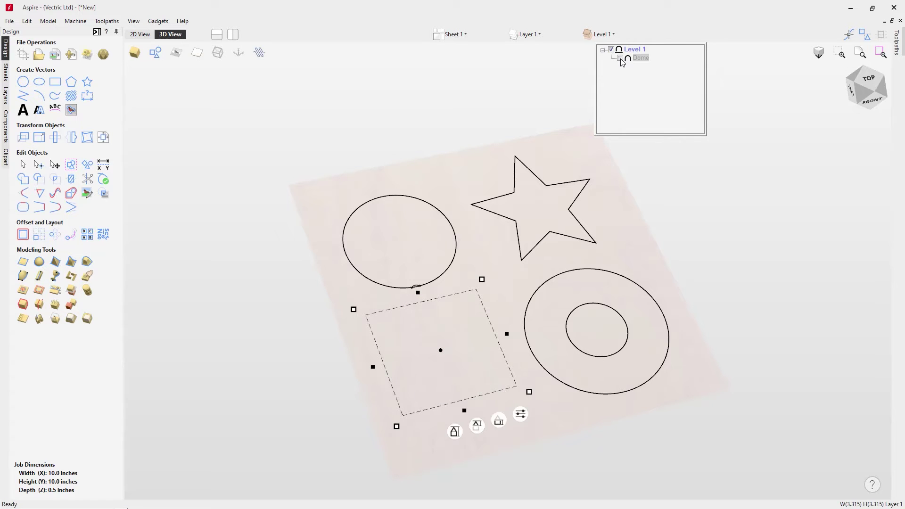
left_click(620, 58)
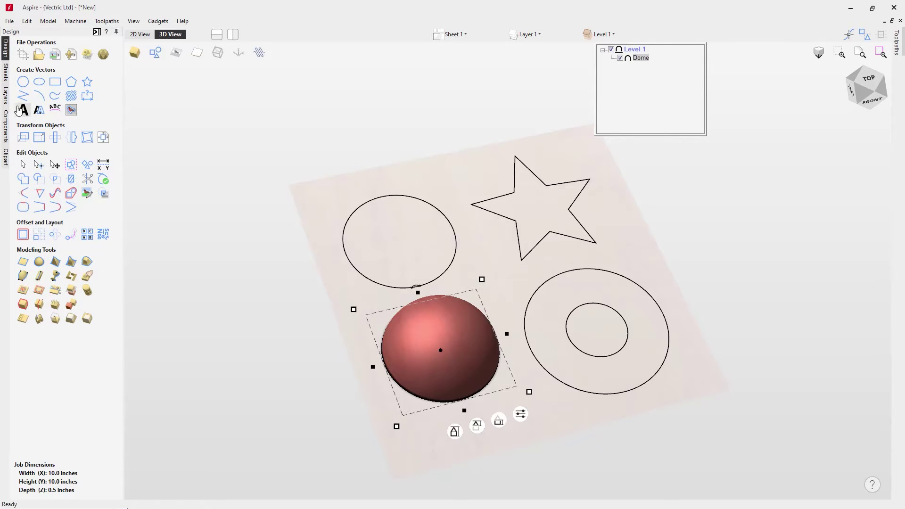
left_click(7, 117)
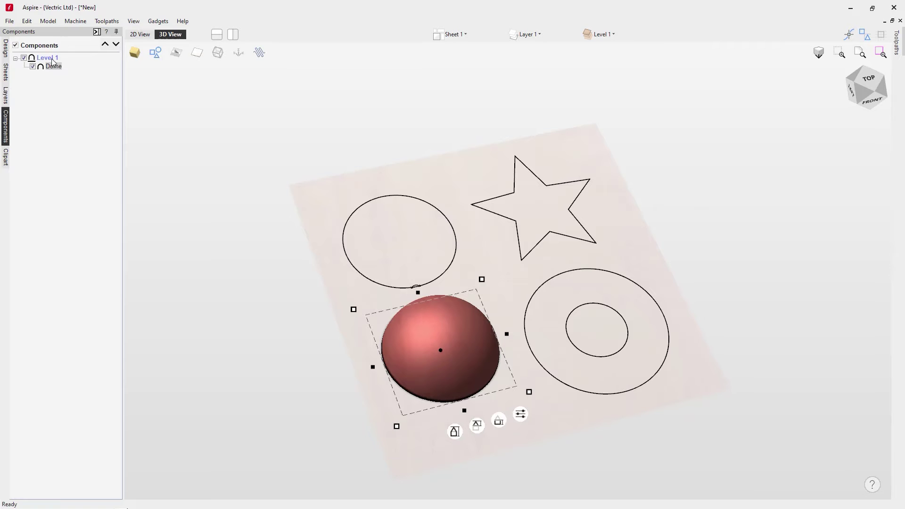
left_click(6, 48)
key("Escape")
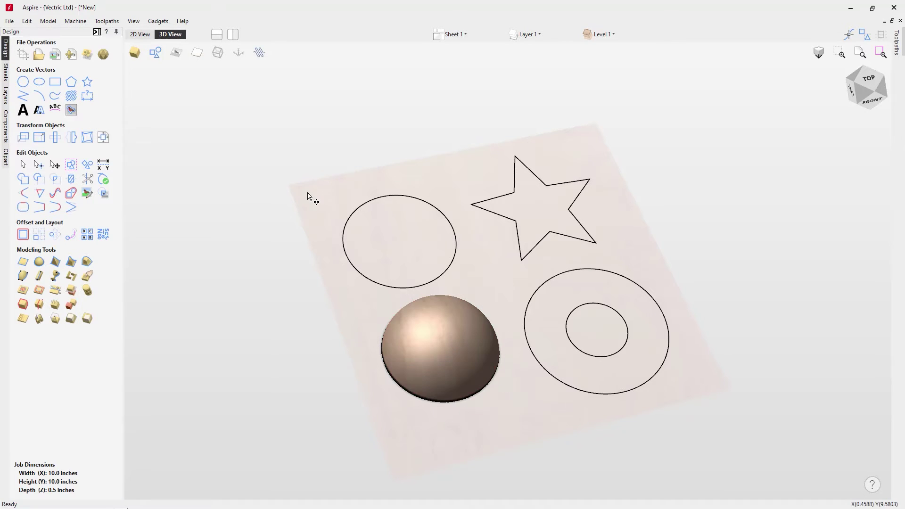
left_click(455, 342)
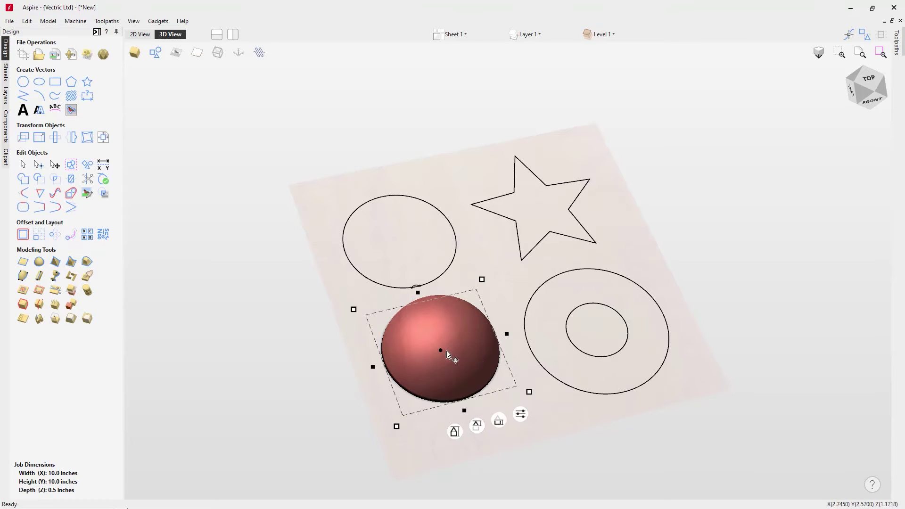
Round the dome's profile to 83.4°, 1.4696 inches tall, then target the left circle
double_click(522, 335)
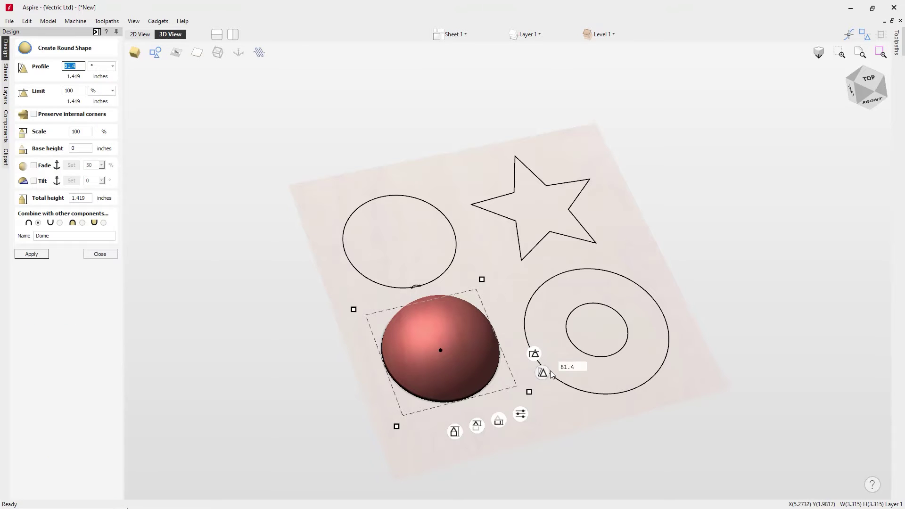
mouse_move(543, 374)
left_click_drag(543, 373, 531, 388)
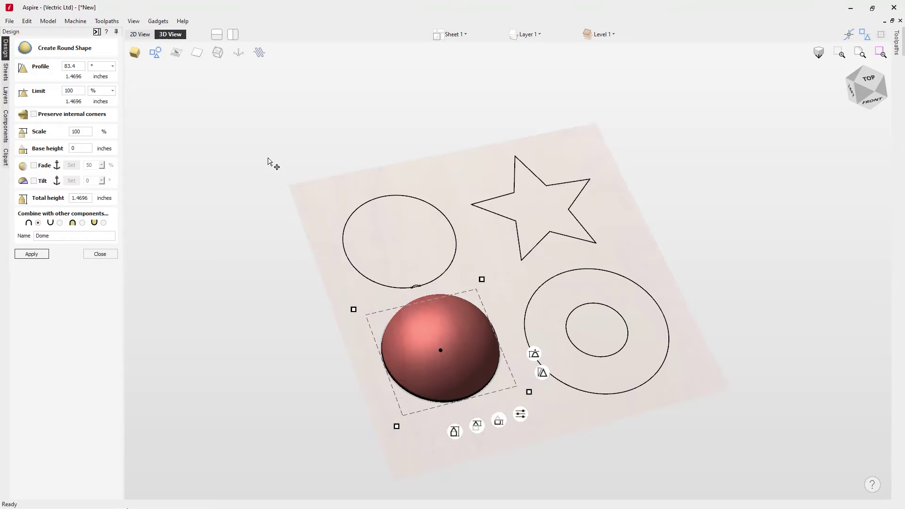
left_click(446, 266)
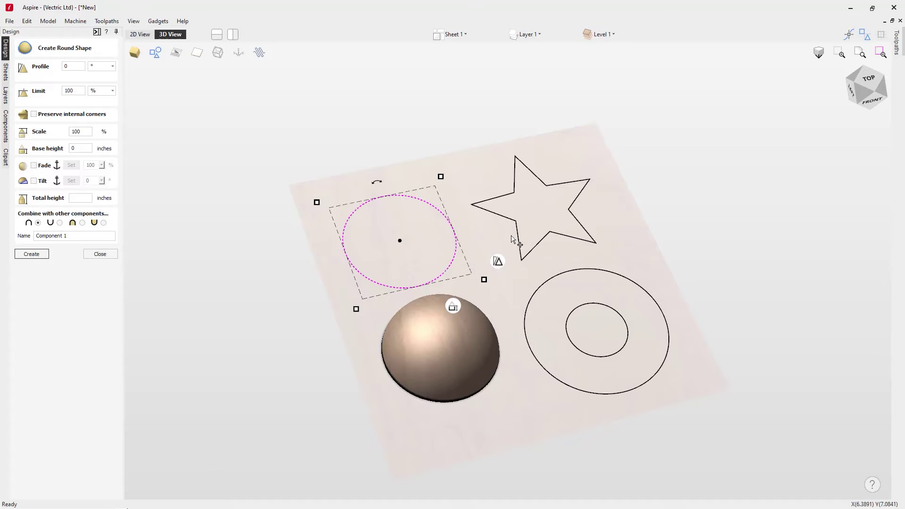
Build a second dome on the left circle: 90° profile, 100% limit, 1.65 inches tall
mouse_move(490, 256)
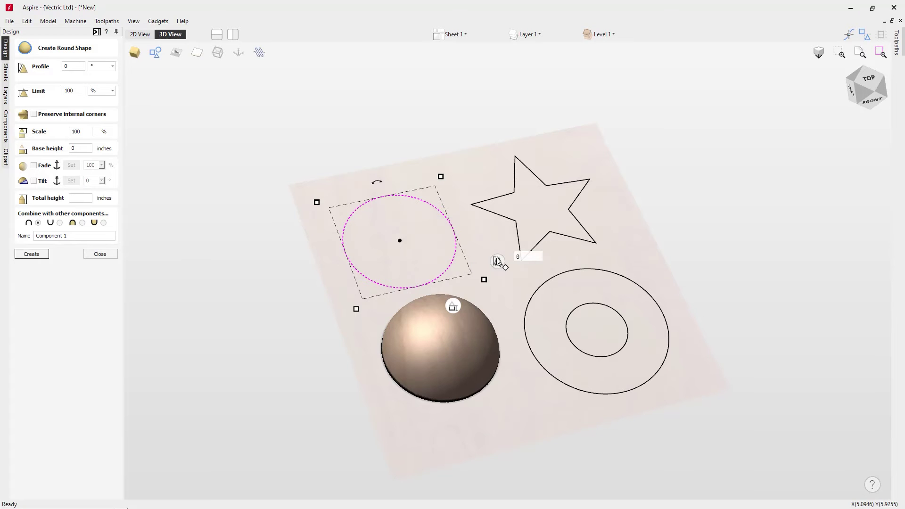
left_click_drag(497, 260, 495, 222)
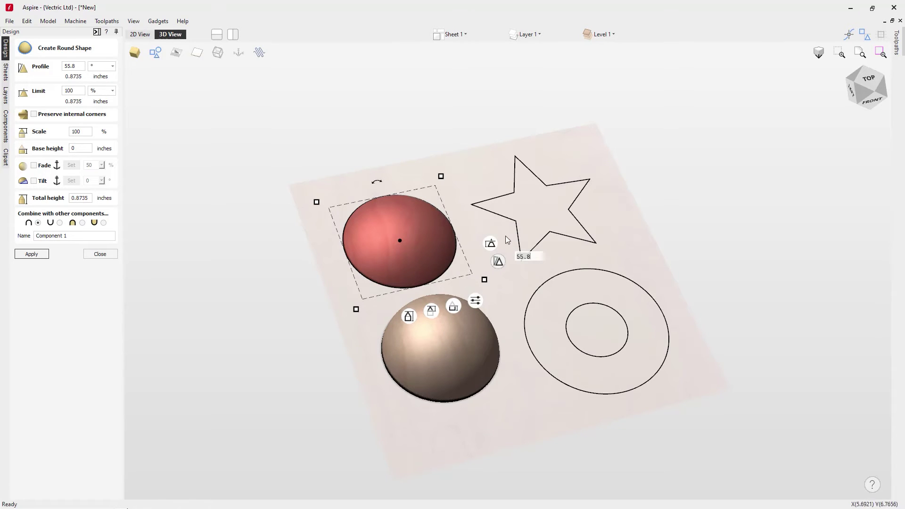
mouse_move(500, 260)
left_click_drag(498, 260, 495, 236)
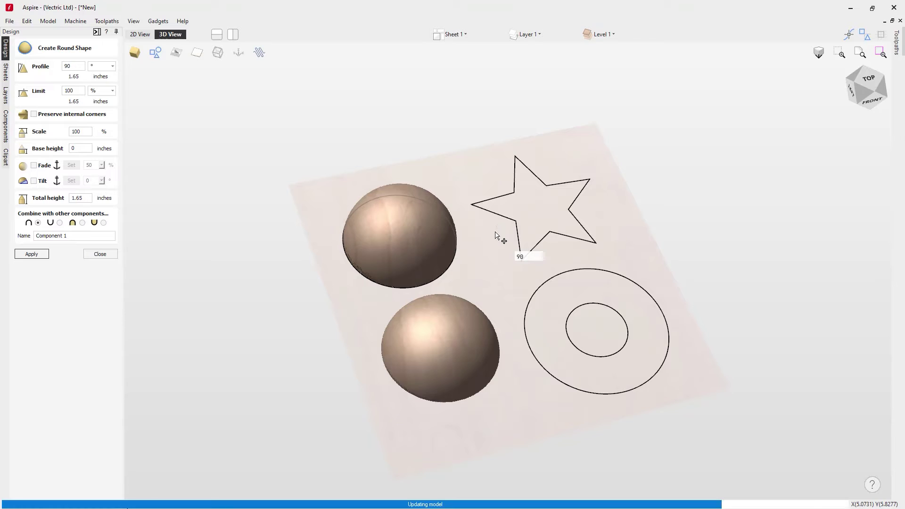
mouse_move(491, 244)
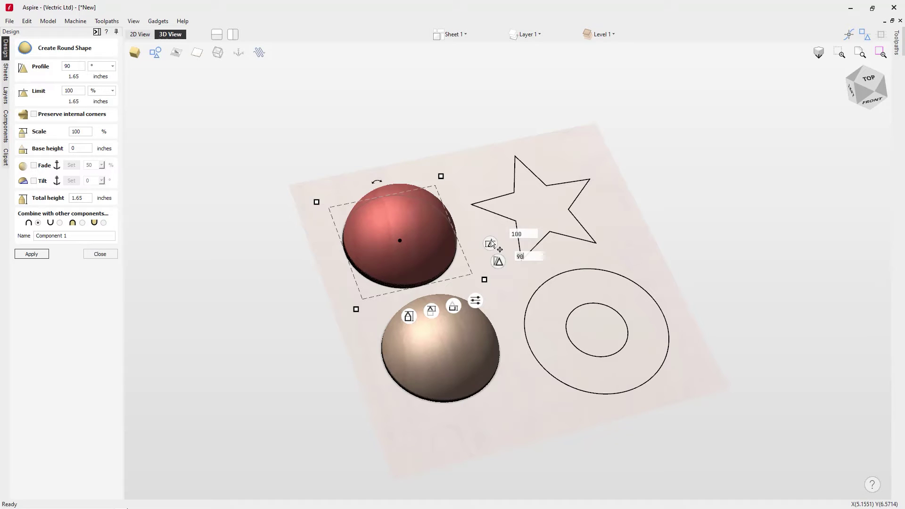
left_click_drag(491, 244, 490, 271)
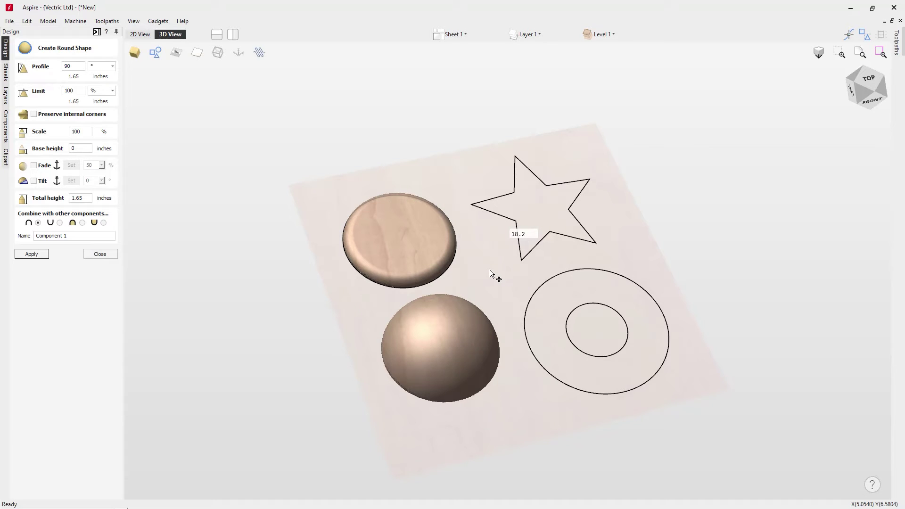
mouse_move(490, 271)
left_mouse_down()
mouse_move(490, 259)
mouse_move(491, 275)
left_mouse_up()
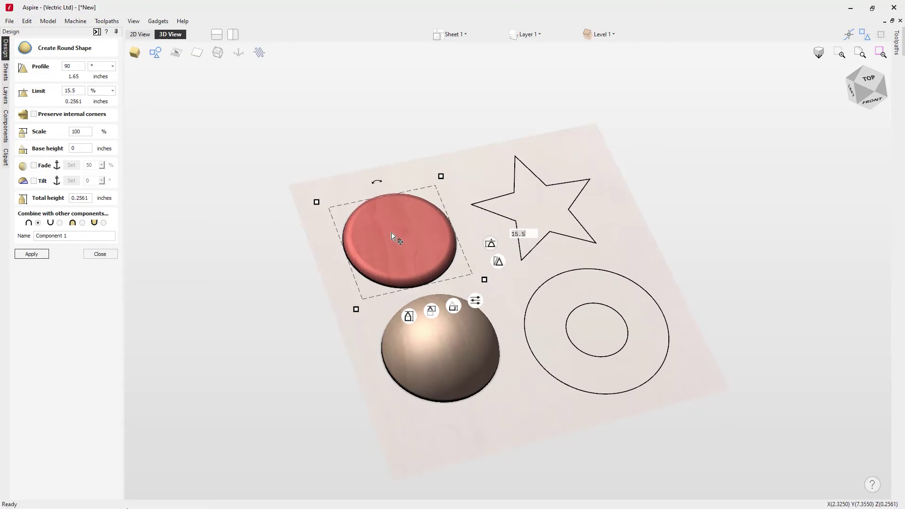
left_click_drag(490, 245, 490, 207)
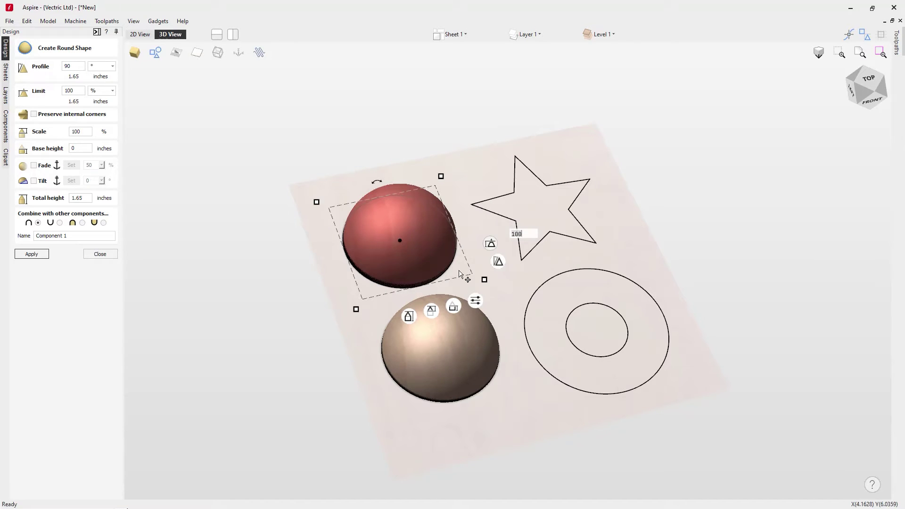
mouse_move(430, 312)
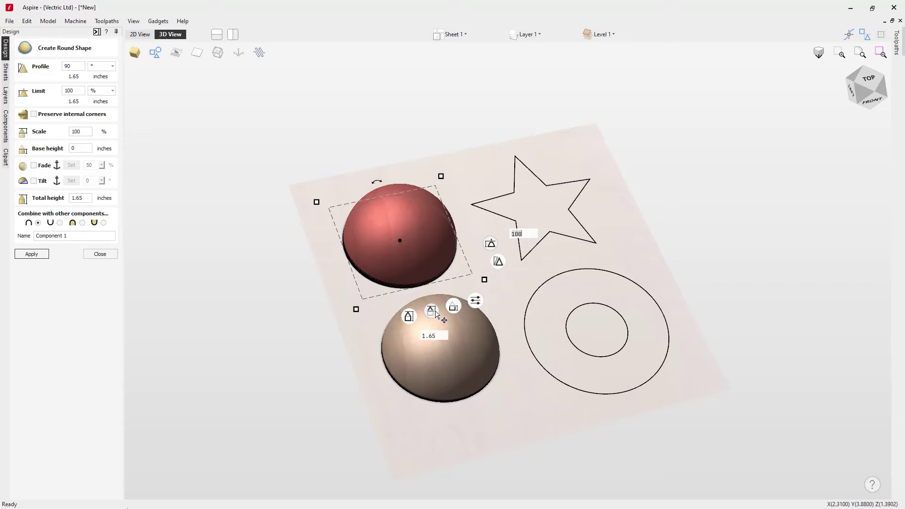
left_click_drag(431, 312, 430, 268)
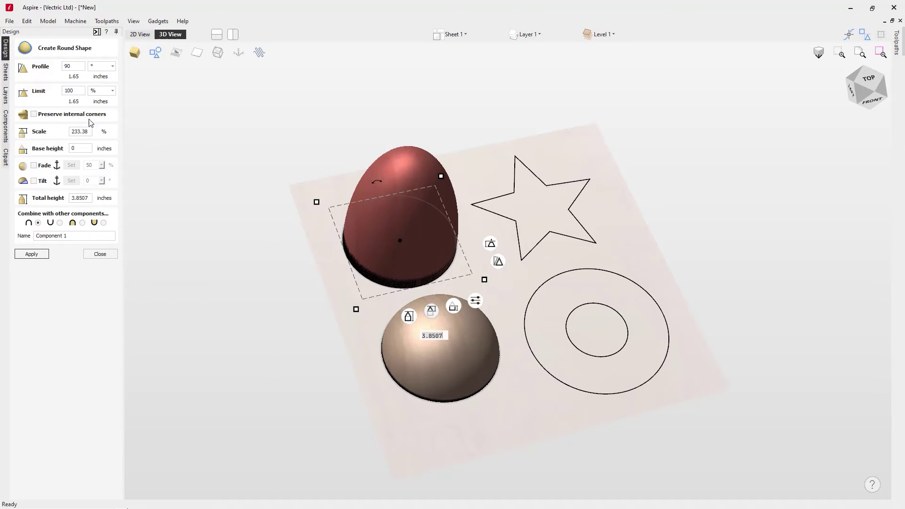
left_click_drag(91, 131, 43, 132)
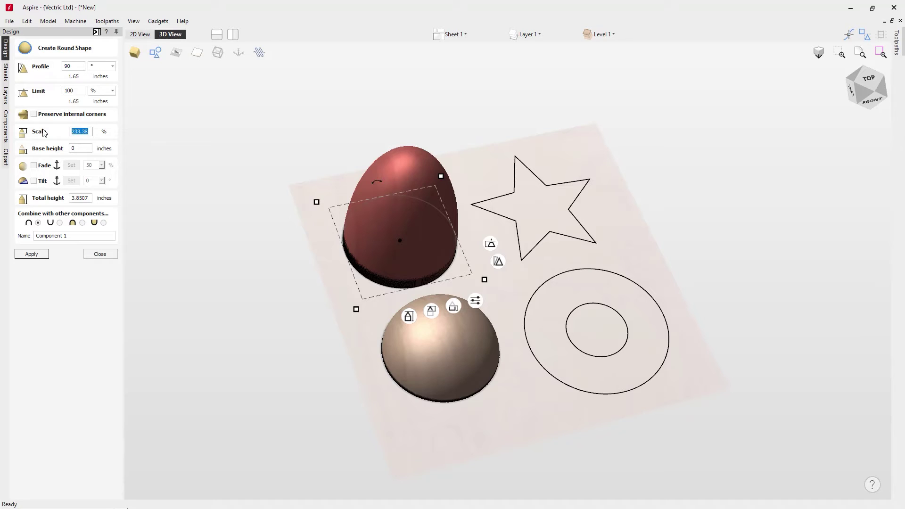
type("100")
mouse_move(410, 317)
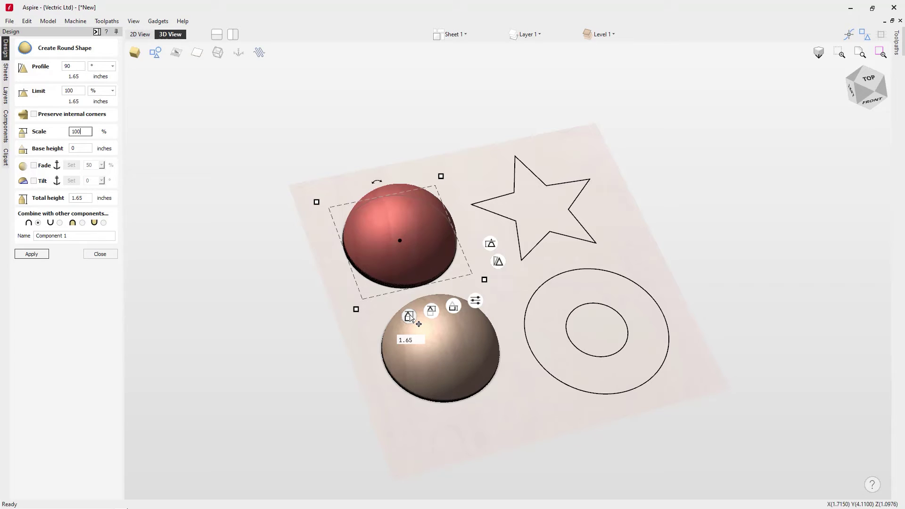
Apply 100% scale and experiment with the second dome's base and total height
left_click(409, 318)
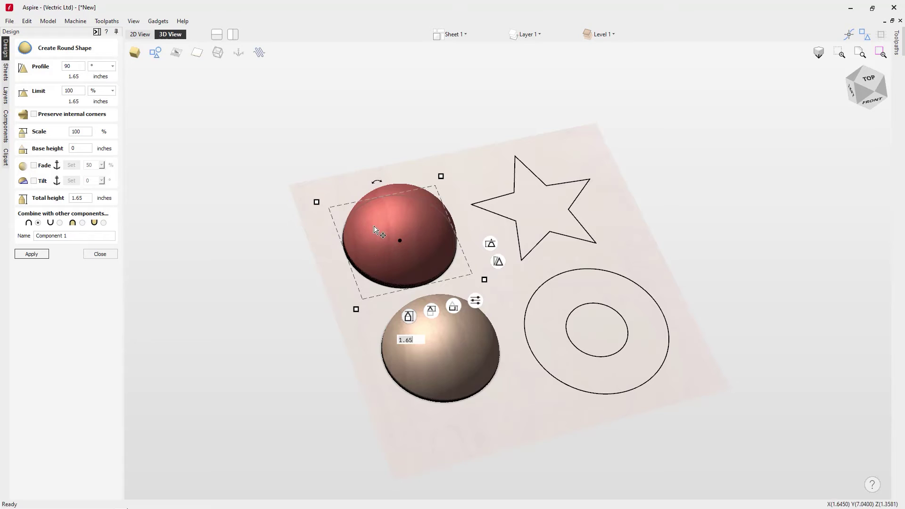
left_click(451, 310)
left_click(453, 312)
left_click_drag(455, 308, 456, 304)
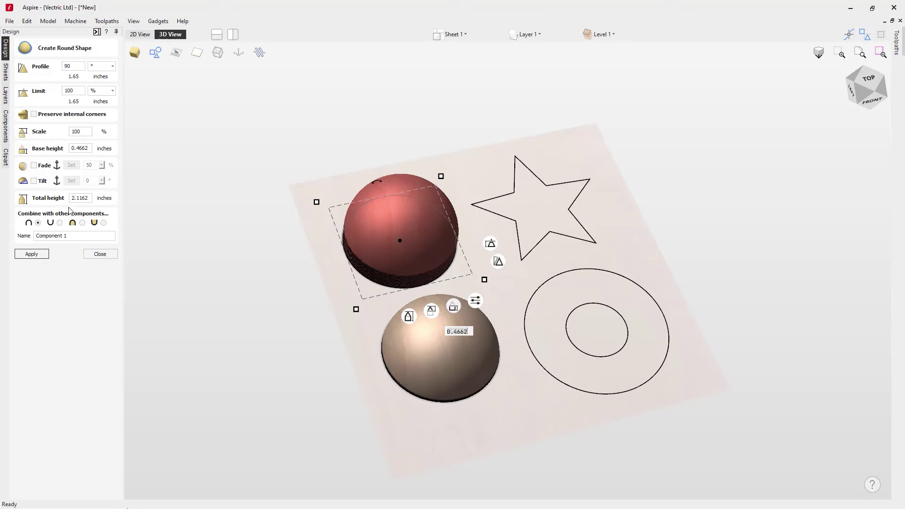
left_click(85, 198)
mouse_move(408, 319)
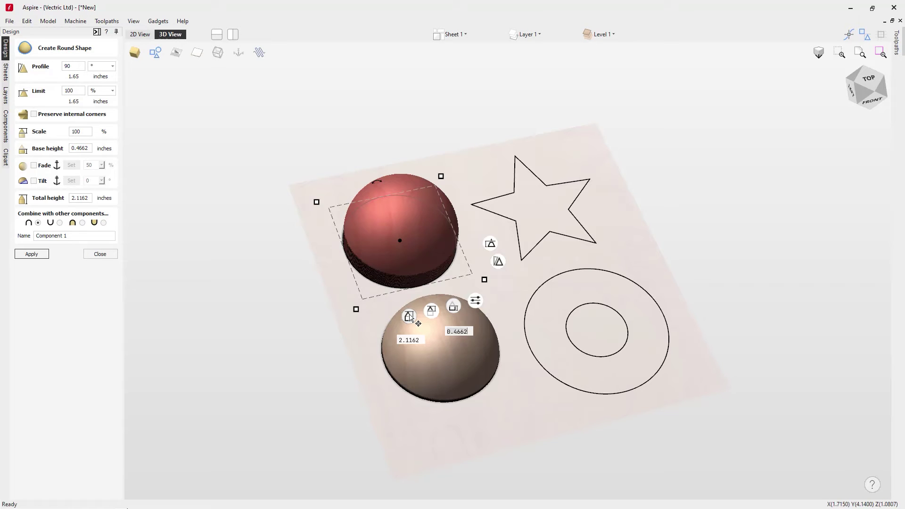
left_click_drag(410, 319, 397, 338)
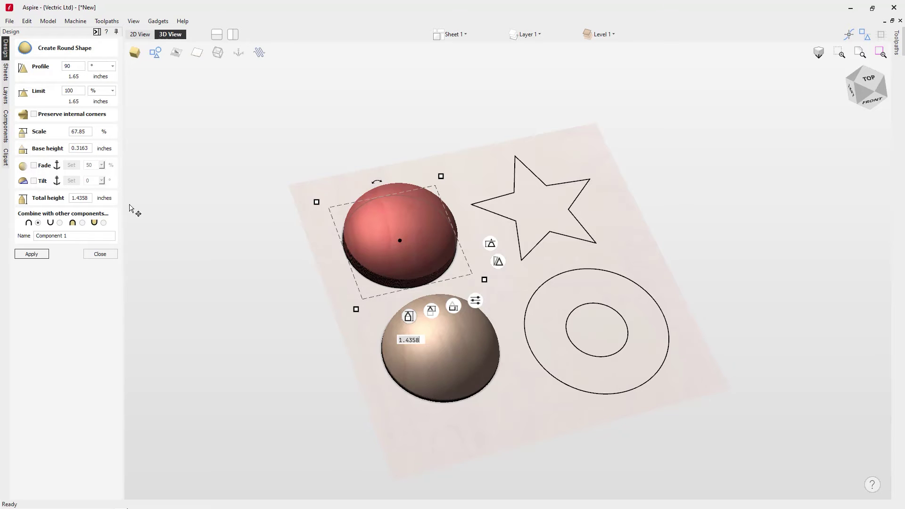
left_click_drag(410, 317, 415, 254)
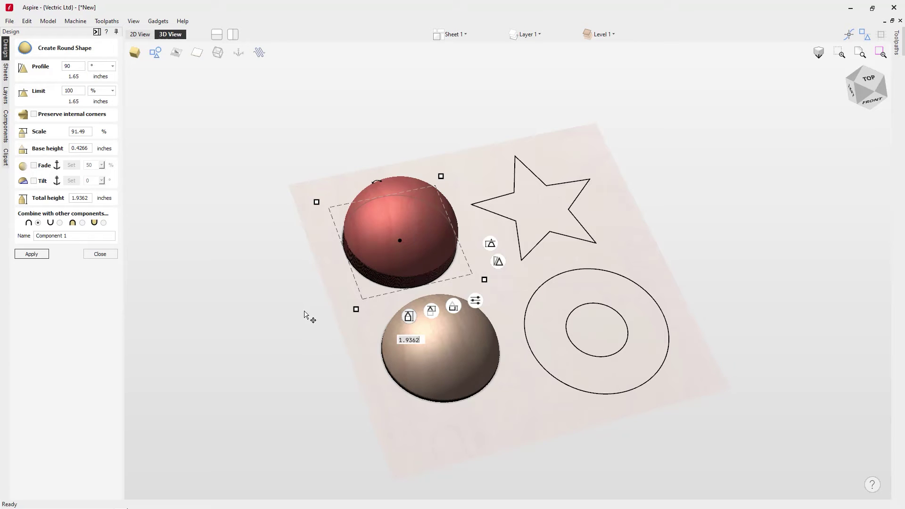
Set the dome's base height to 0, leaving it about 1.51 inches tall
mouse_move(456, 310)
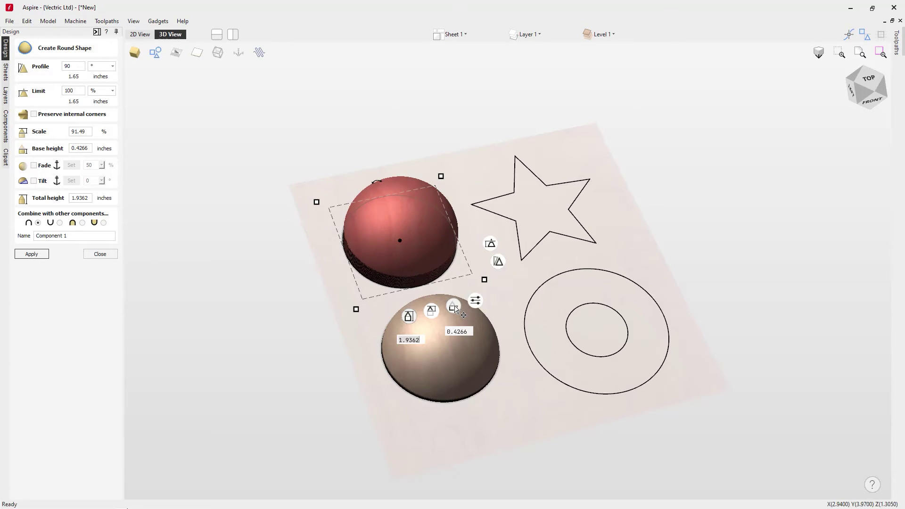
left_click(453, 309)
type("0")
key("Return")
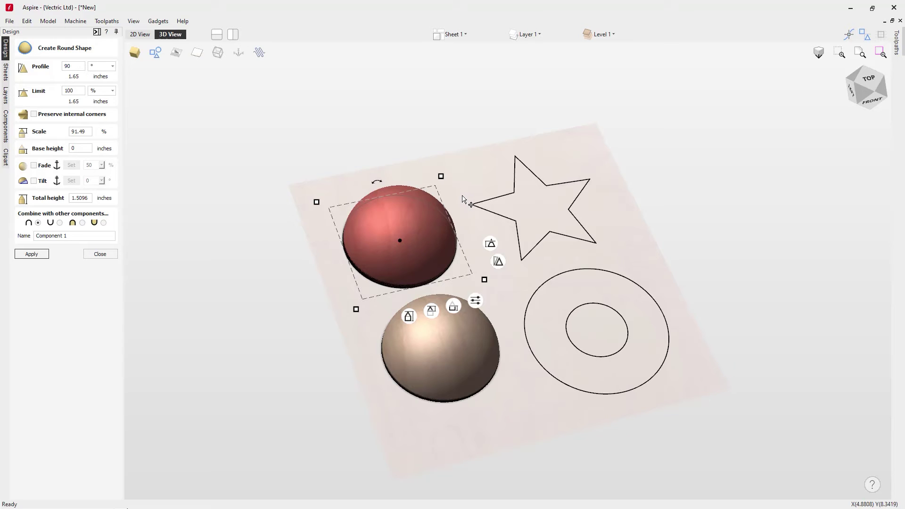
Node-edit the upper-left dome's circle into a crescent and select it
key("n")
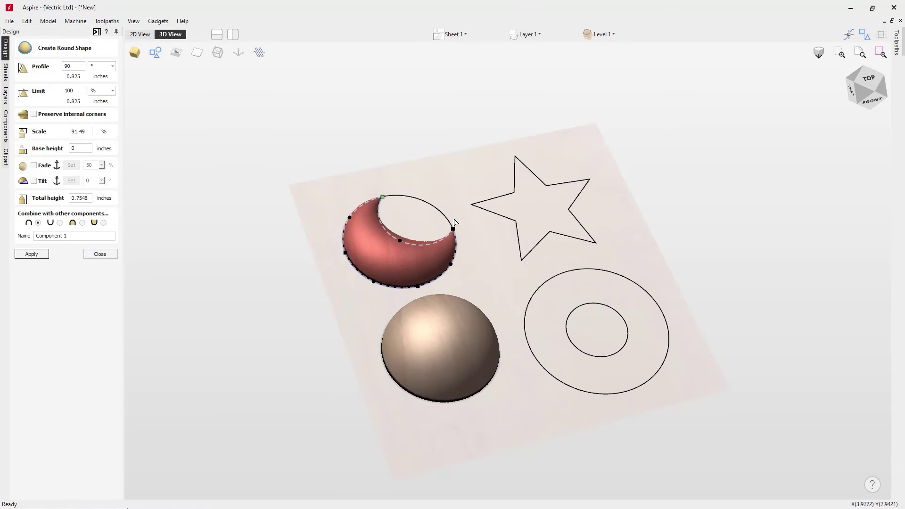
left_click_drag(588, 255, 559, 257)
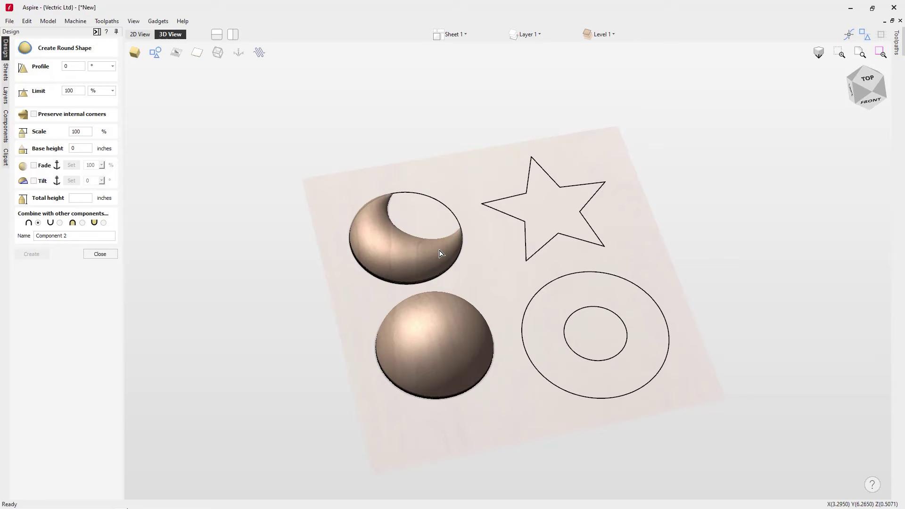
left_click(439, 253)
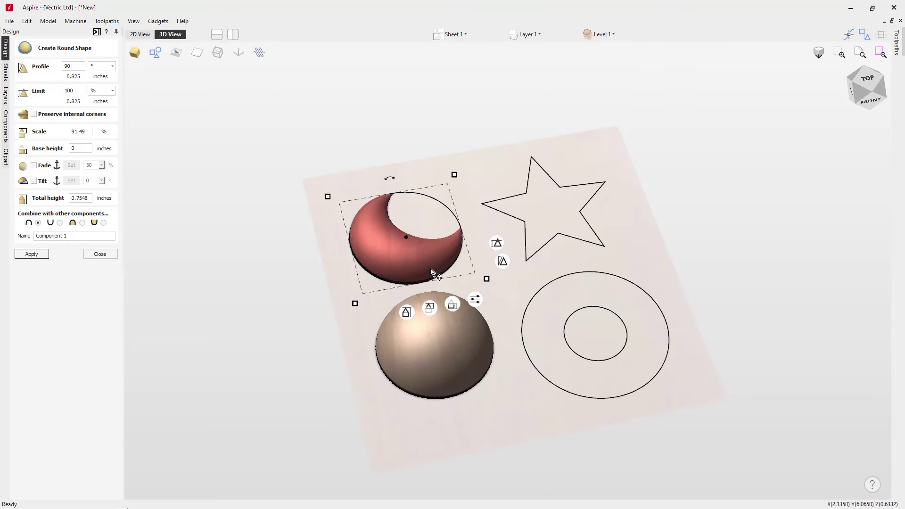
left_click(501, 247)
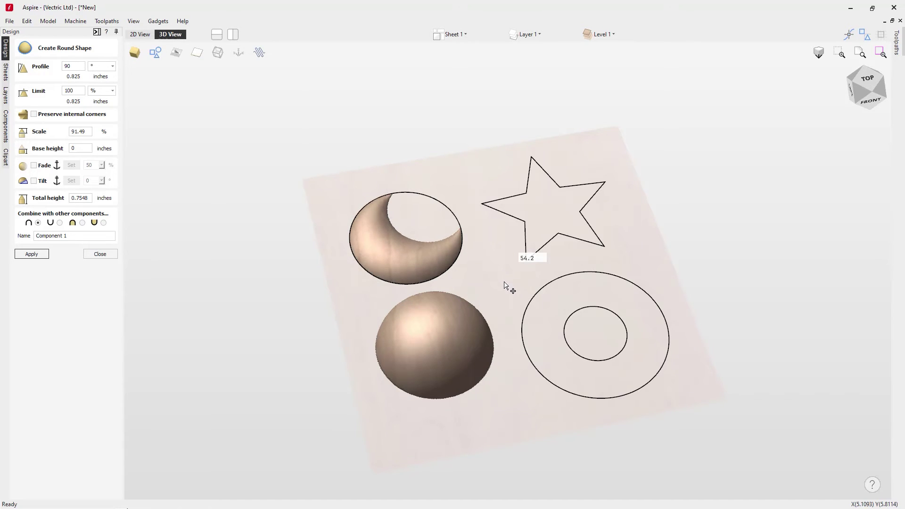
left_click(503, 248)
Cap the crescent with a 30.1% profile limit, giving a flat top
left_click(499, 255)
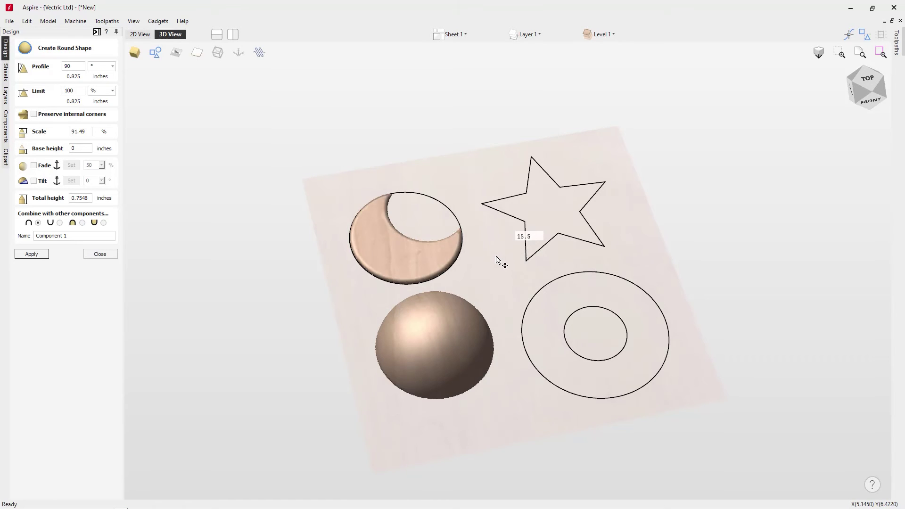
type("30.1")
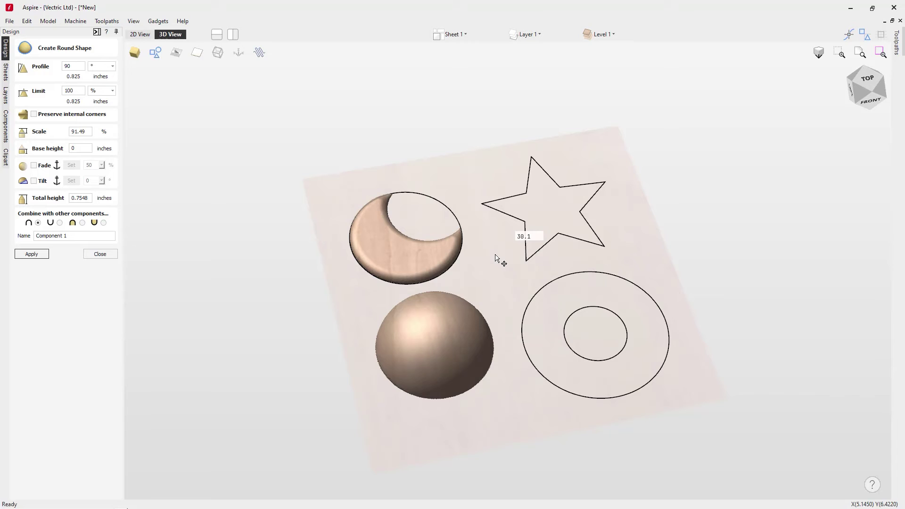
key("Return")
left_click(412, 250)
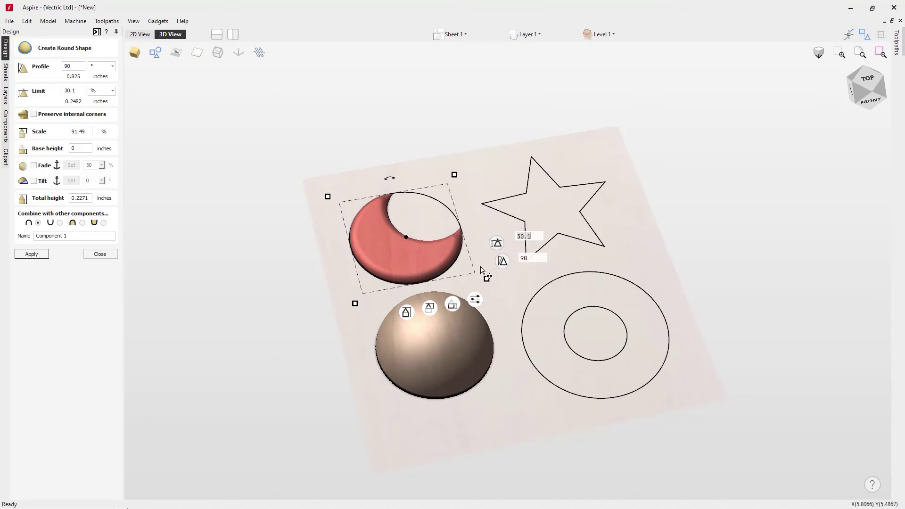
Close the round shape settings and select the lower dome
left_click(100, 254)
left_click(505, 287)
right_click(461, 340)
key("Escape")
left_click(430, 346)
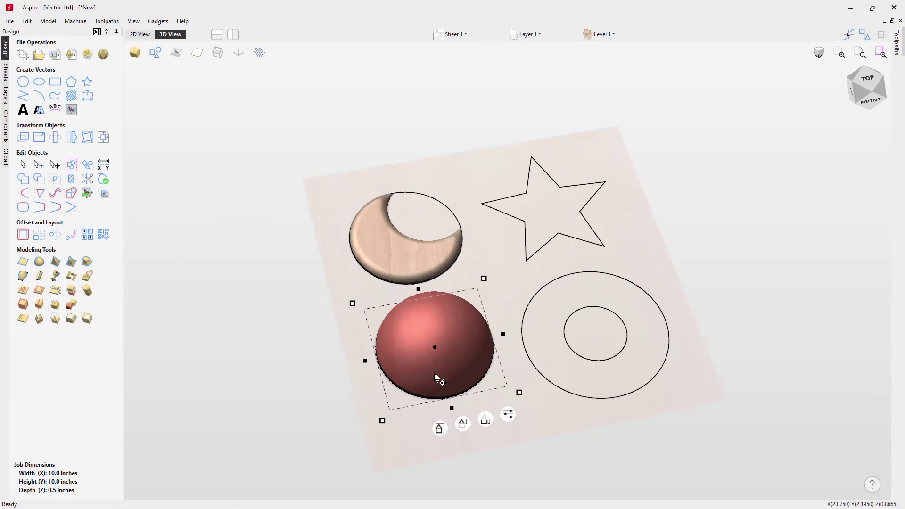
Node-edit the lower dome's circle into a crescent matching the upper one, then select it
key("n")
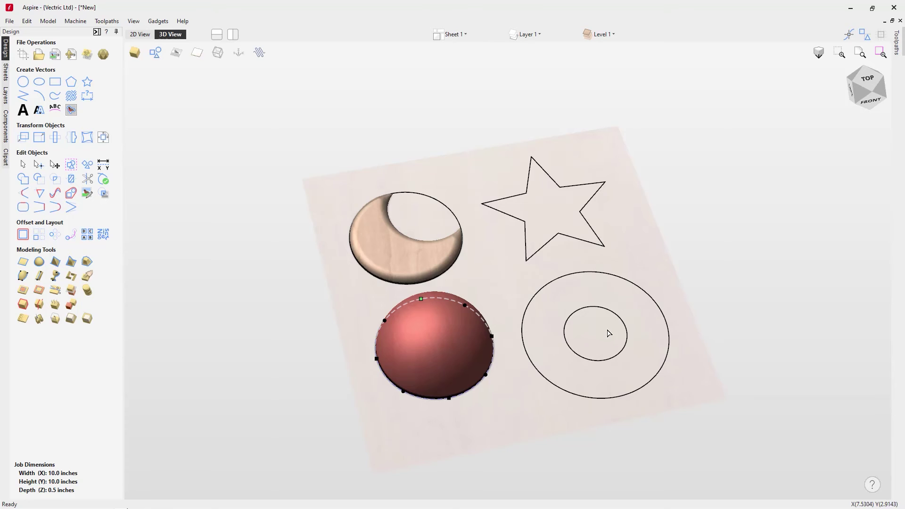
left_click_drag(603, 336, 493, 336)
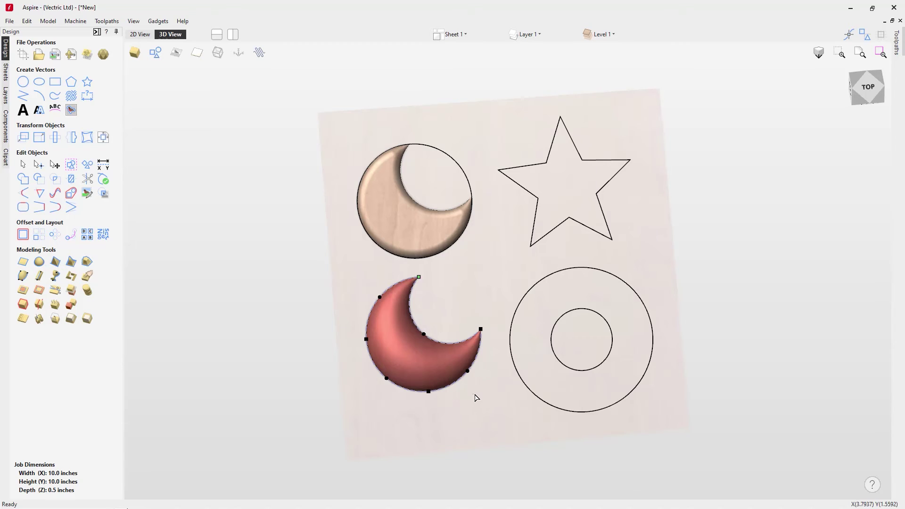
key("Escape")
left_click(450, 352)
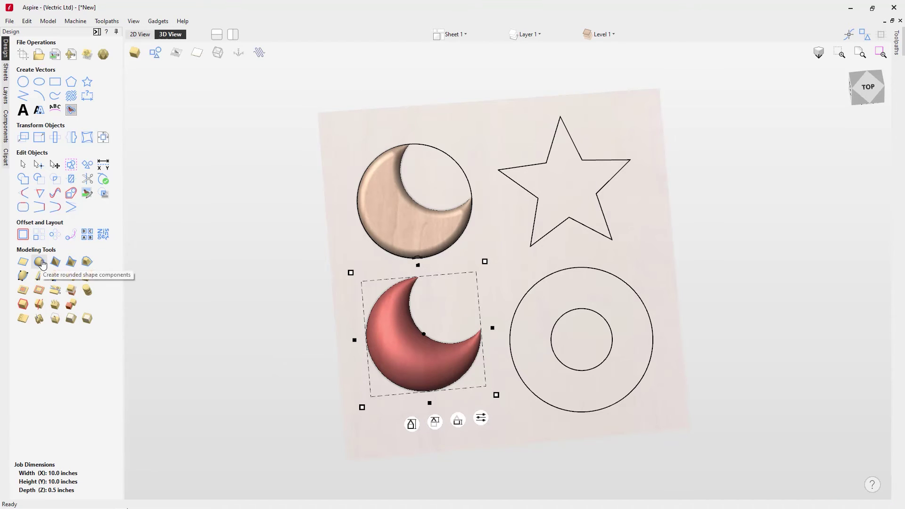
Give the lower crescent a 90° profile and stretch it to about 6.81 inches wide
left_click(412, 423)
left_click(516, 376)
type("90")
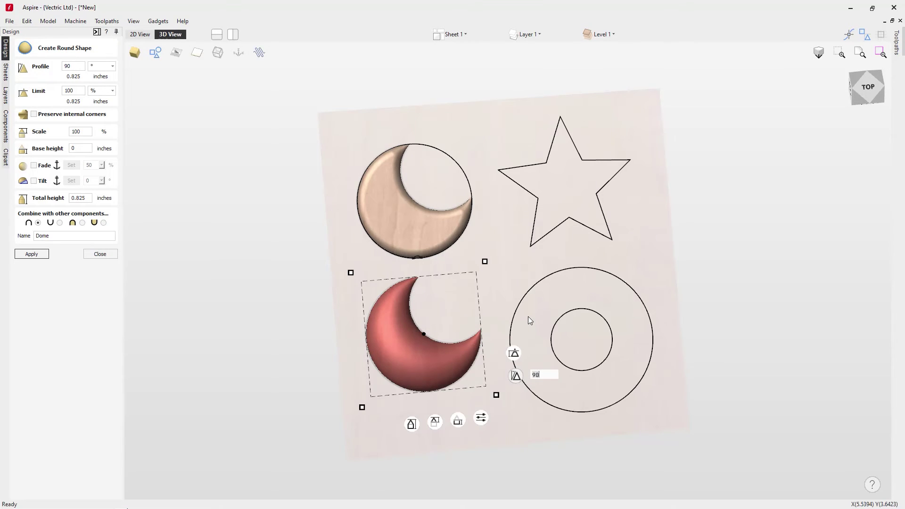
key("Return")
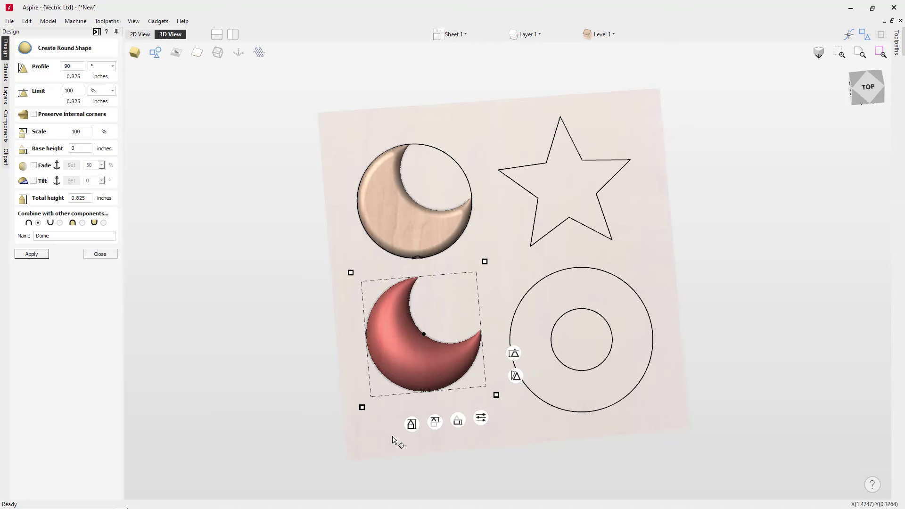
left_click(96, 256)
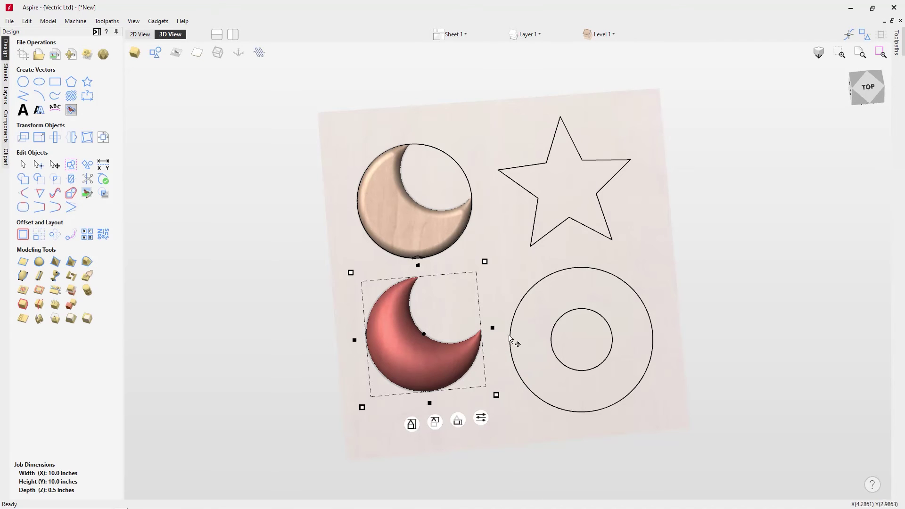
left_click_drag(491, 326, 573, 322)
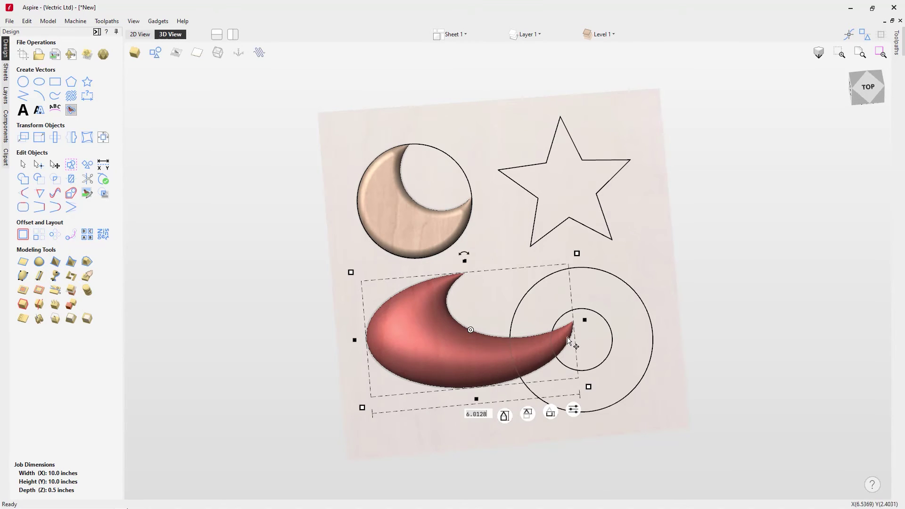
Close the crescent's Component Properties and undo the stretch, restoring its compact crescent shape
double_click(466, 394)
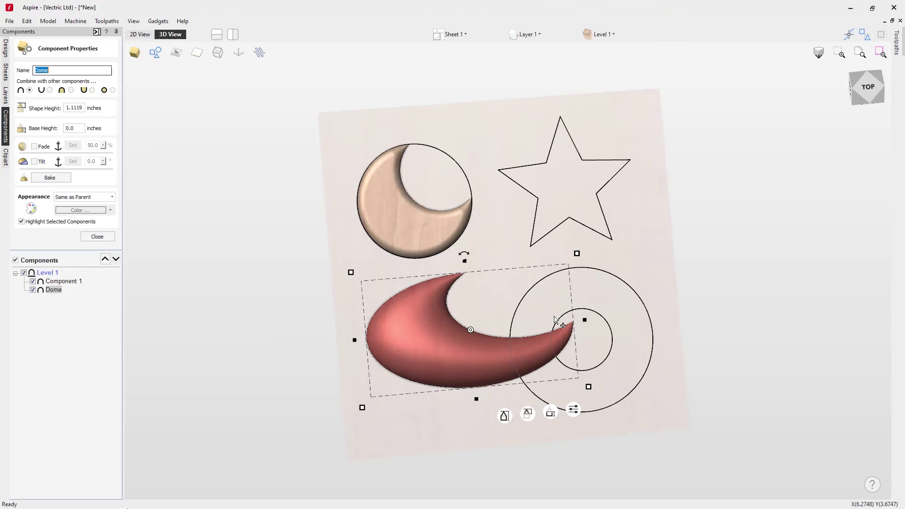
mouse_move(556, 409)
left_click(97, 237)
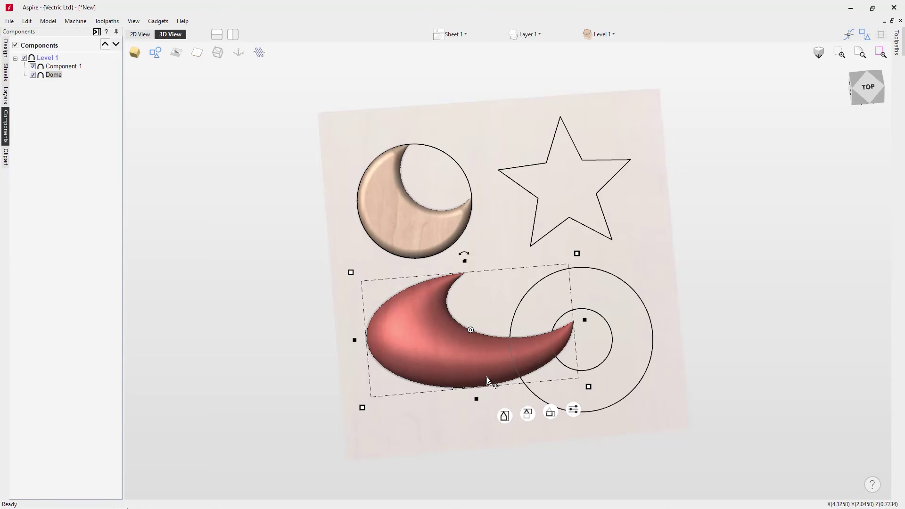
key("ctrl+z")
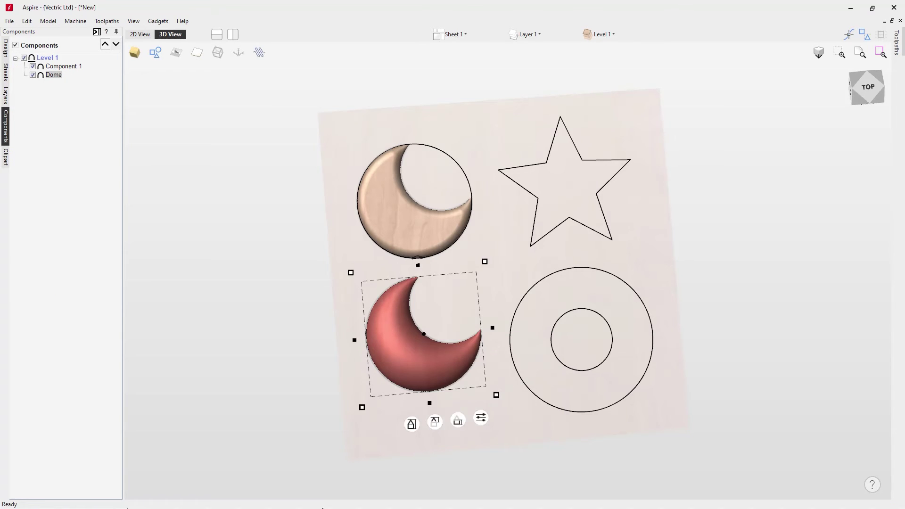
left_click(5, 50)
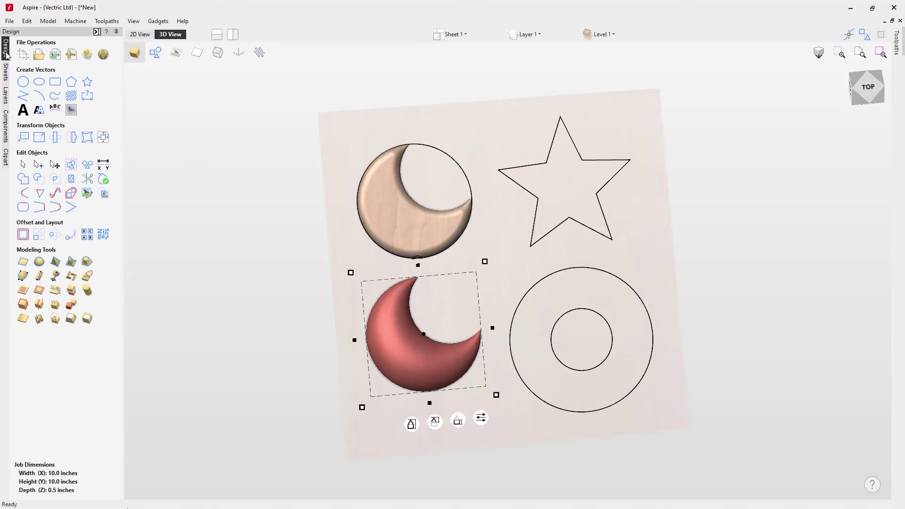
Round the star with a 60.2° profile and preserved internal corners, 0.4431 inches tall
left_click(39, 264)
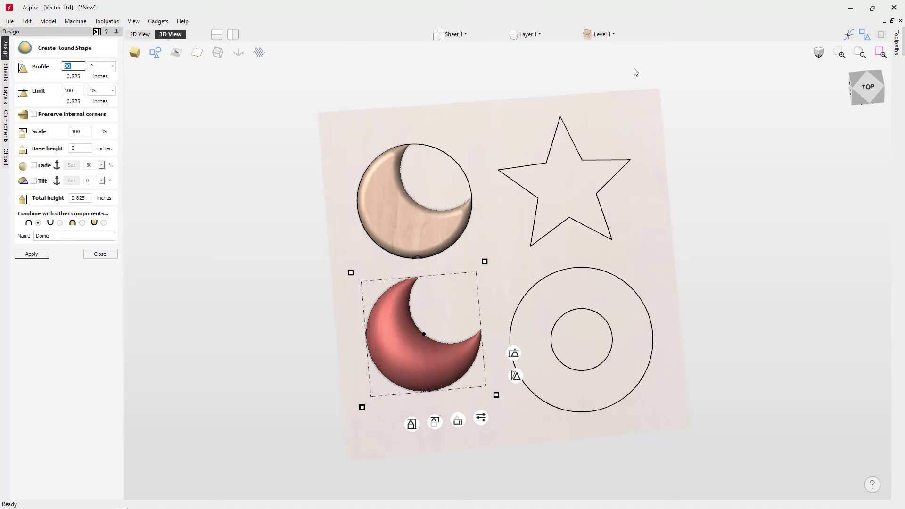
left_click(576, 148)
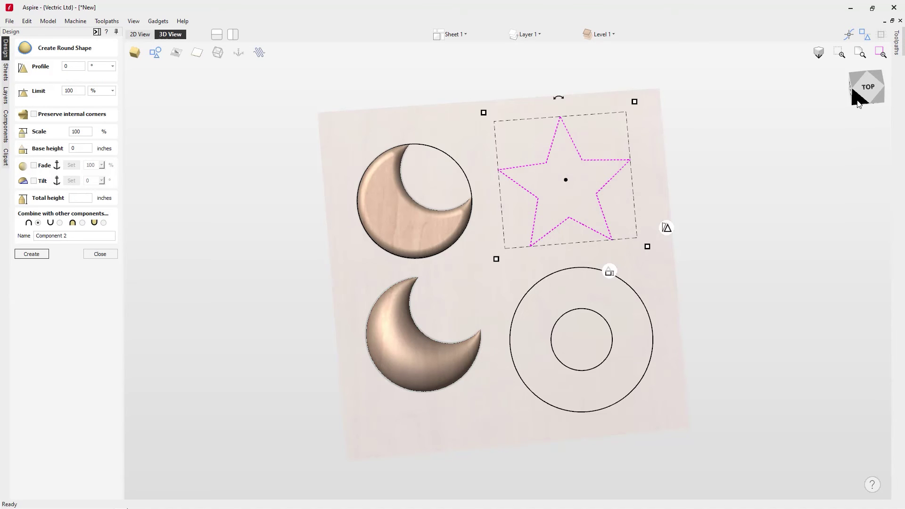
left_click(856, 103)
mouse_move(646, 214)
left_mouse_down()
mouse_move(648, 135)
mouse_move(644, 159)
mouse_move(643, 149)
left_mouse_up()
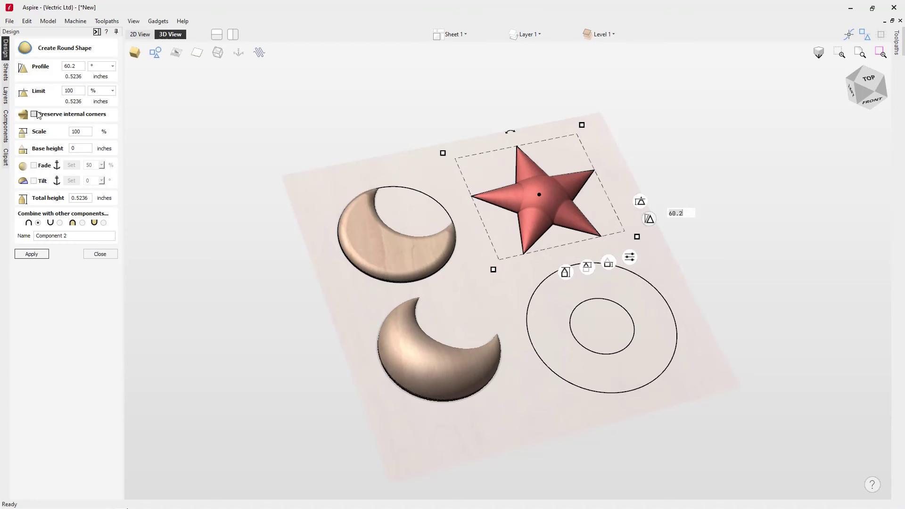
left_click(34, 114)
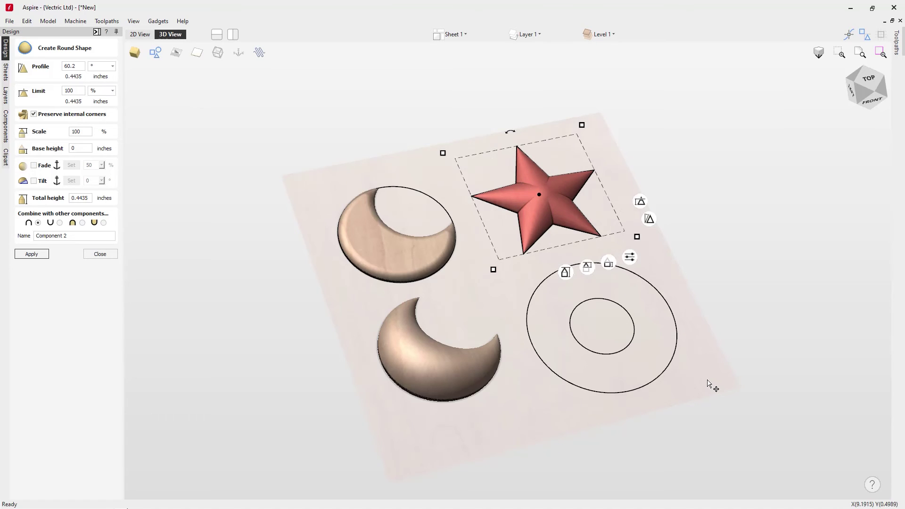
key("Return")
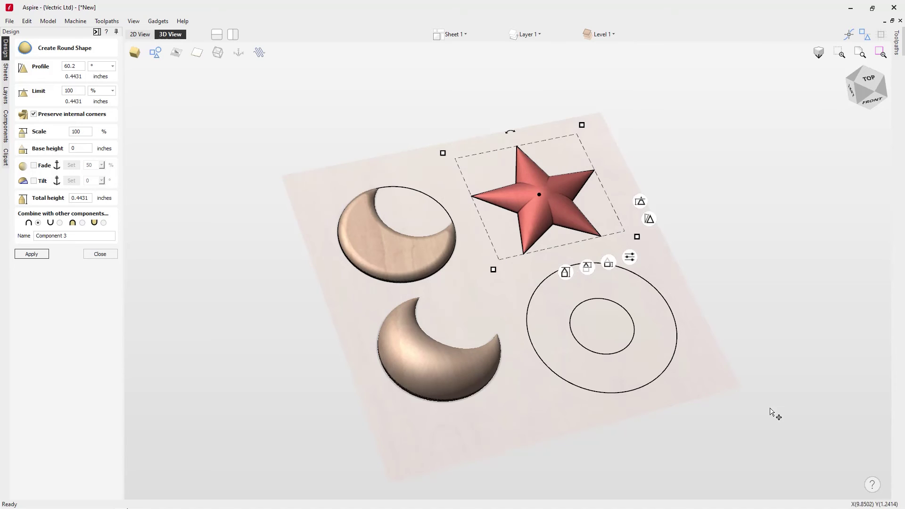
left_click(655, 382)
Round both ring circles into a 76.8° profile torus, 0.4756 inches tall, viewed from the front
left_click(621, 352, "shift")
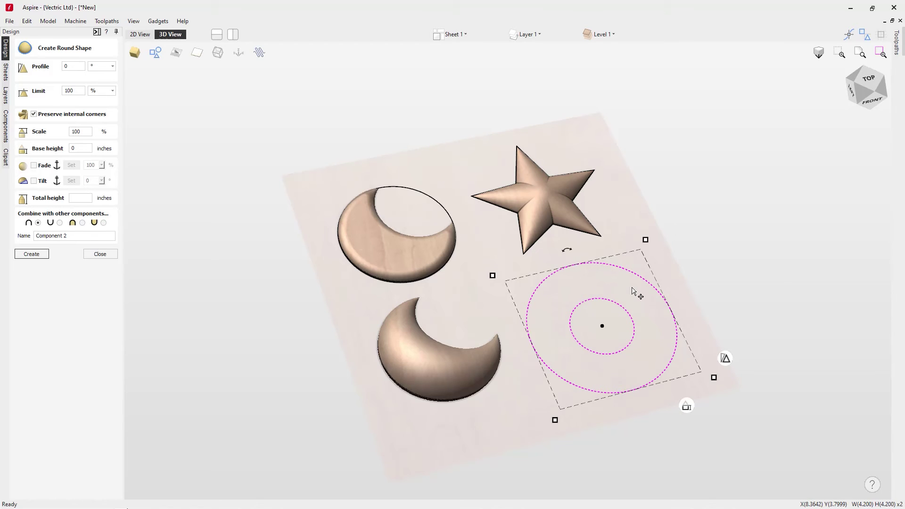
left_click_drag(725, 357, 716, 255)
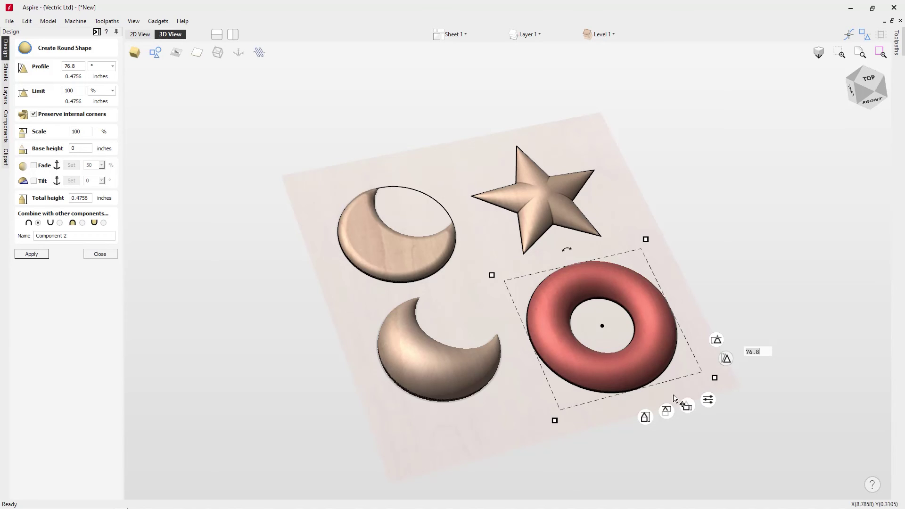
left_click_drag(612, 415, 605, 245)
left_click(865, 93)
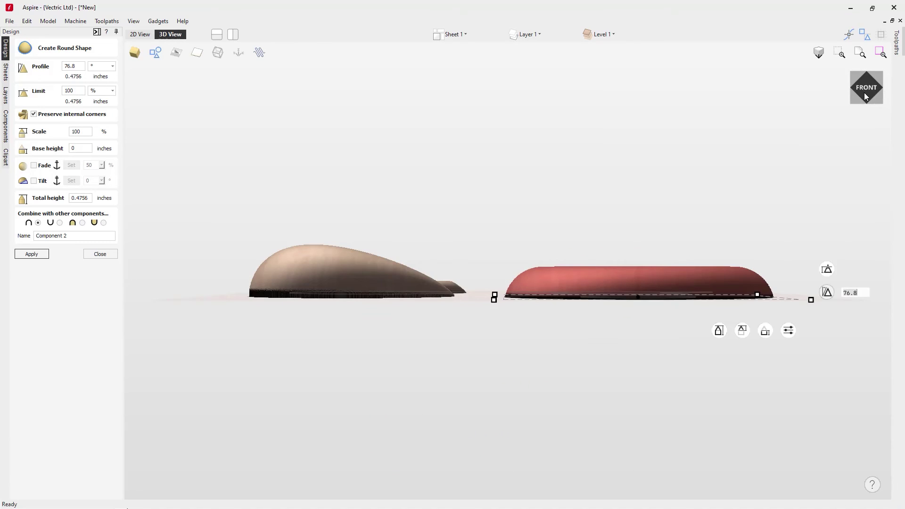
left_click(788, 331)
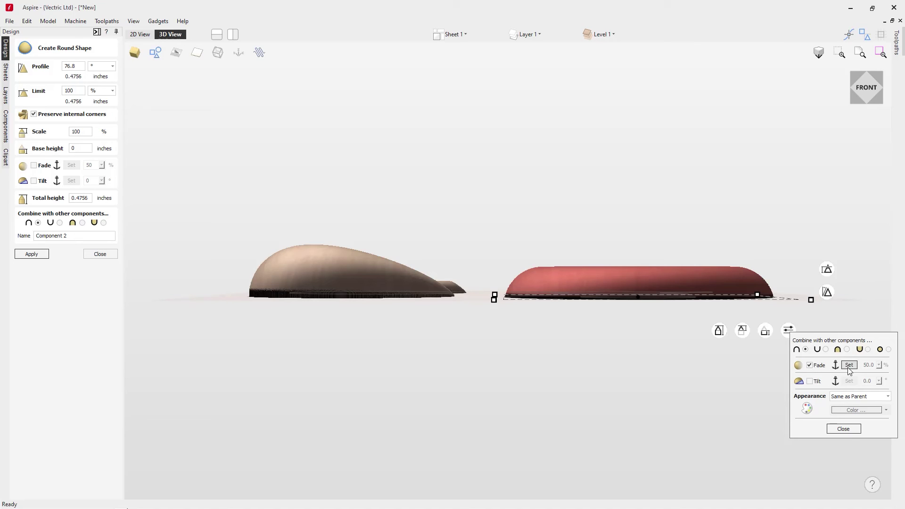
Fade the torus at 50% from its left edge to its right edge, lowering it to 0.4305 inches
left_click(849, 365)
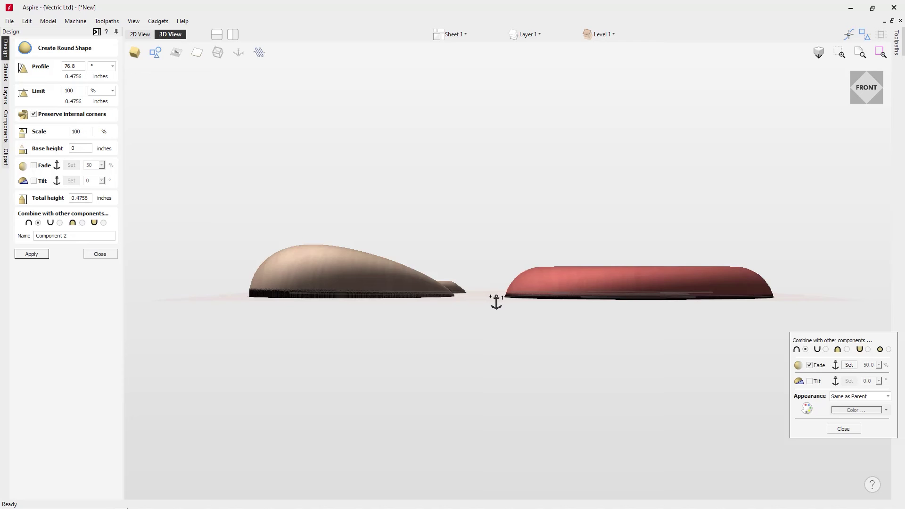
left_click(869, 99)
left_click_drag(868, 99, 869, 76)
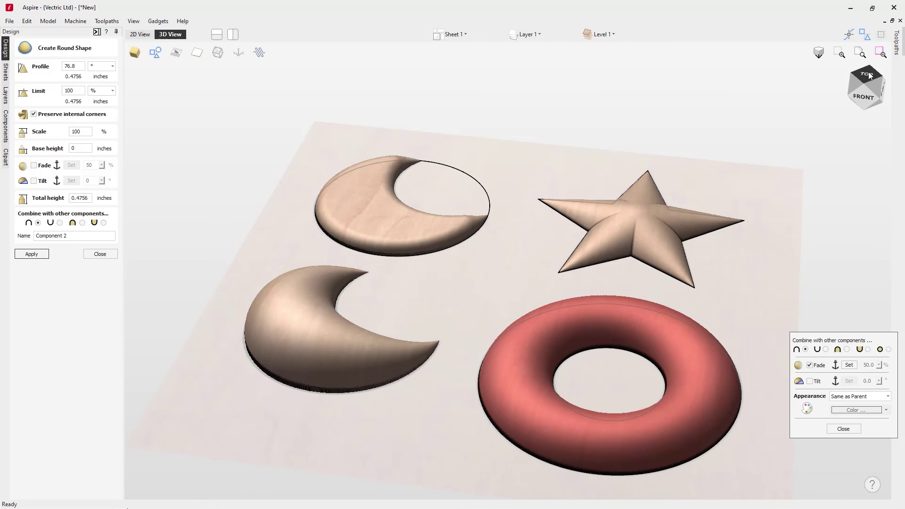
left_click(868, 79)
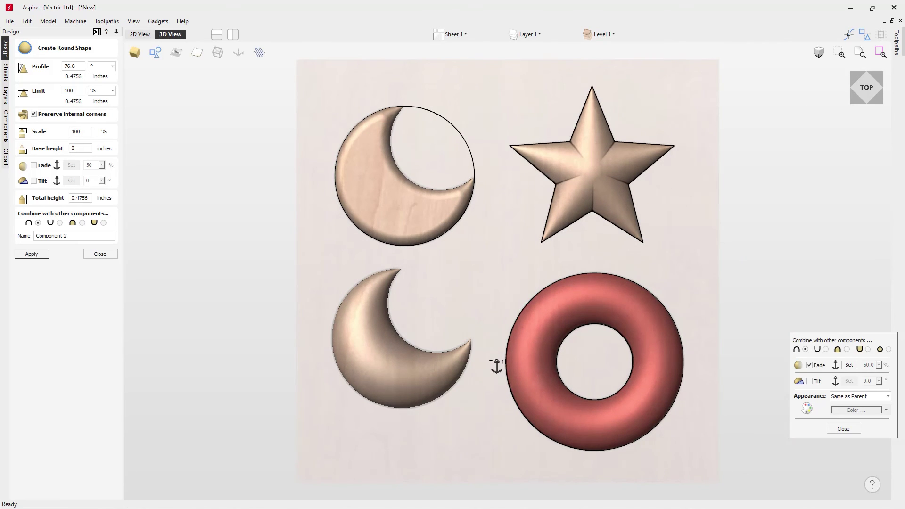
left_click(491, 360)
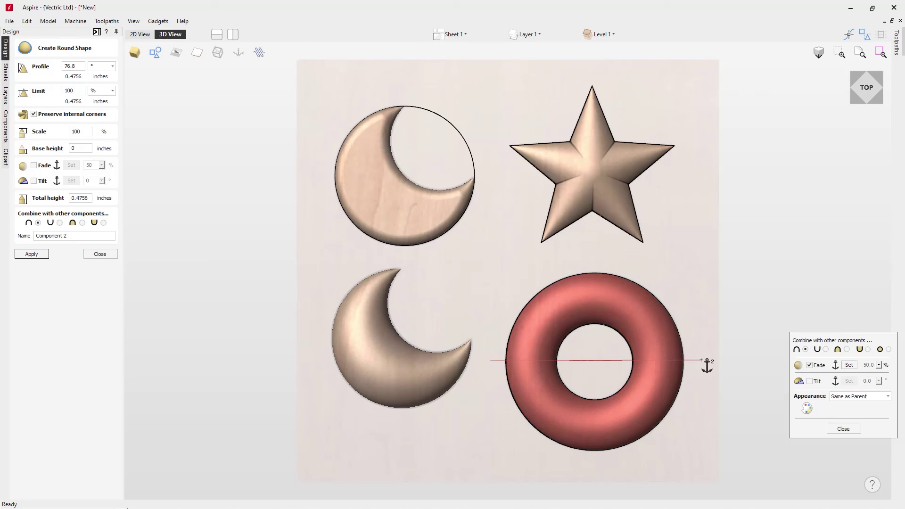
left_click(700, 360)
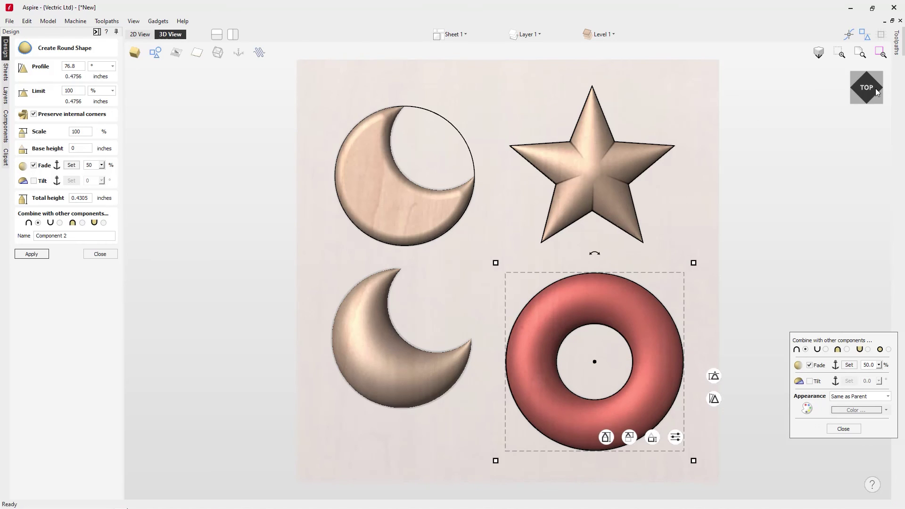
left_click(860, 105)
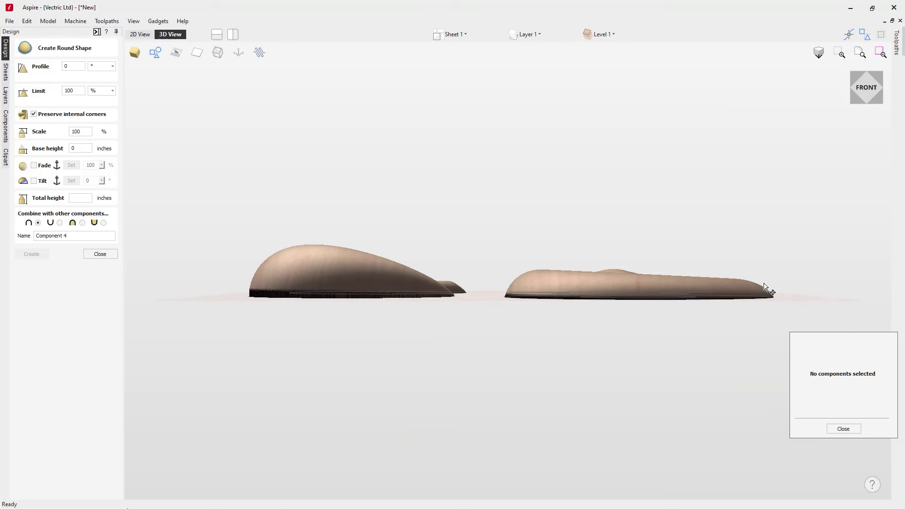
Try torus fade strengths such as 38%, then turn the fade off to restore 0.4756 inches
left_click(668, 284)
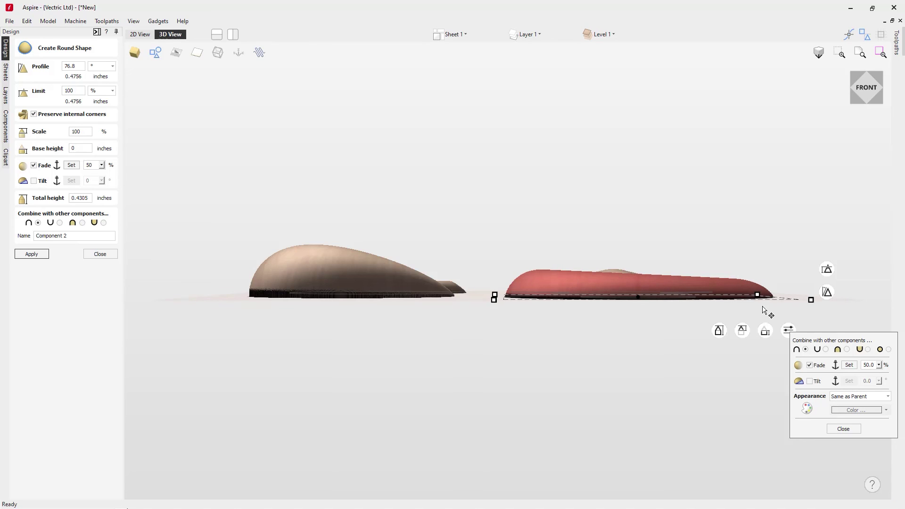
left_click(878, 365)
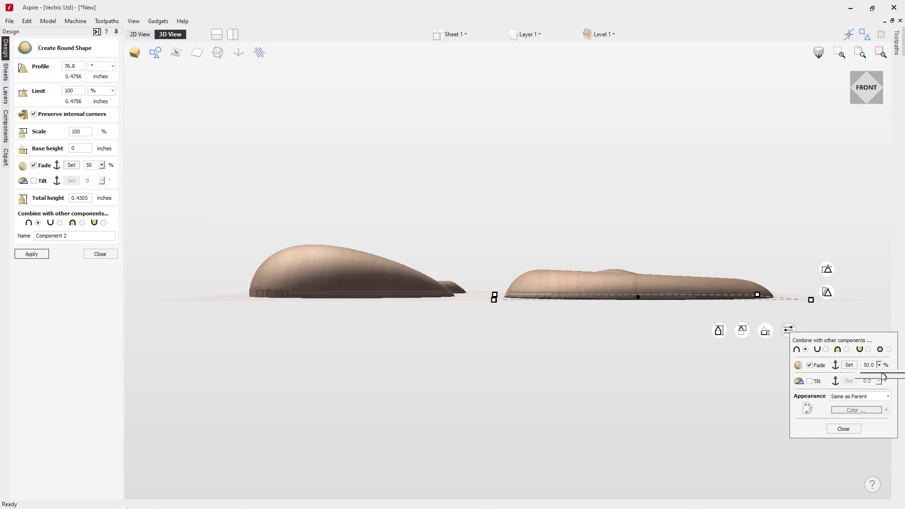
mouse_move(885, 379)
left_mouse_down()
mouse_move(902, 376)
mouse_move(872, 380)
left_mouse_up()
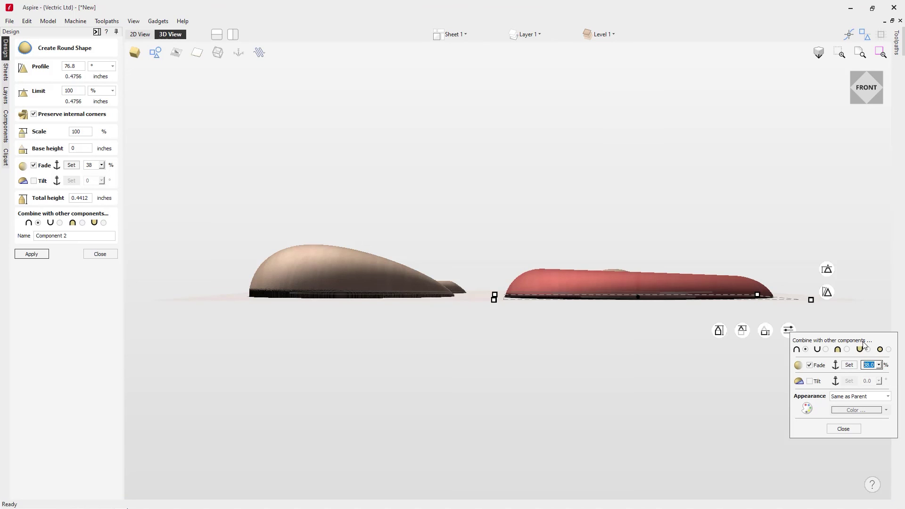
left_click(810, 365)
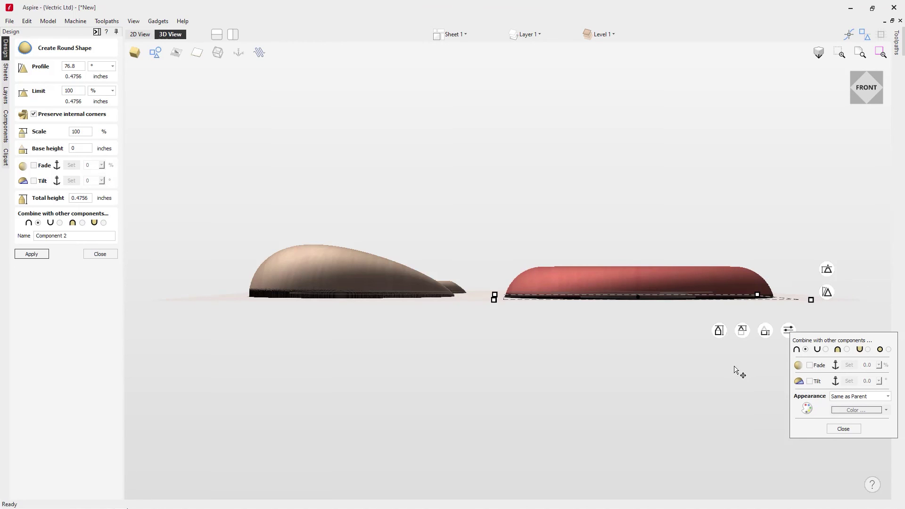
Enable tilt on the torus with a tilt line from its left edge to its right edge
left_click(869, 84)
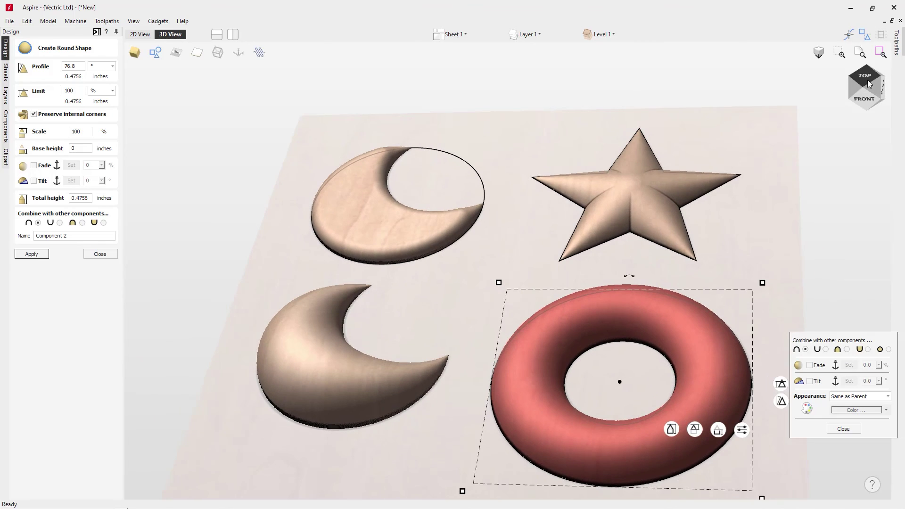
left_click(810, 381)
left_click(849, 381)
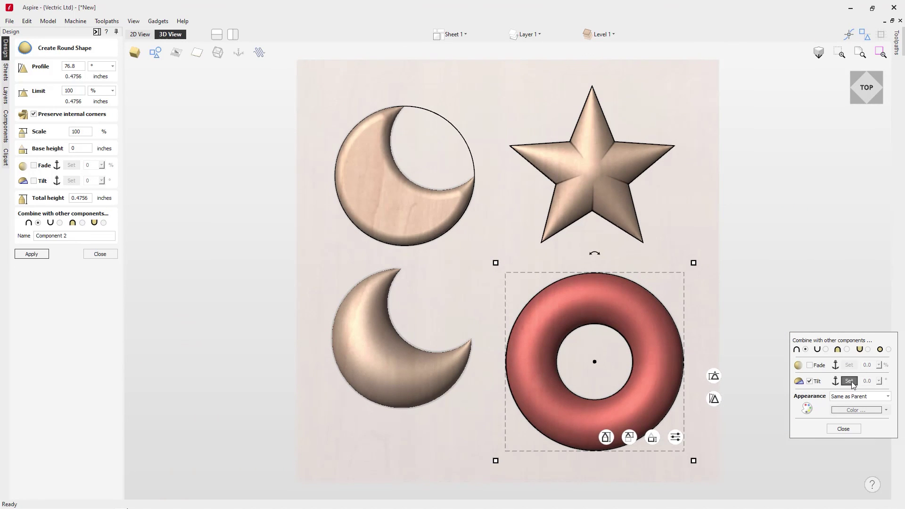
left_click(508, 358)
left_click(693, 359)
left_click(864, 105)
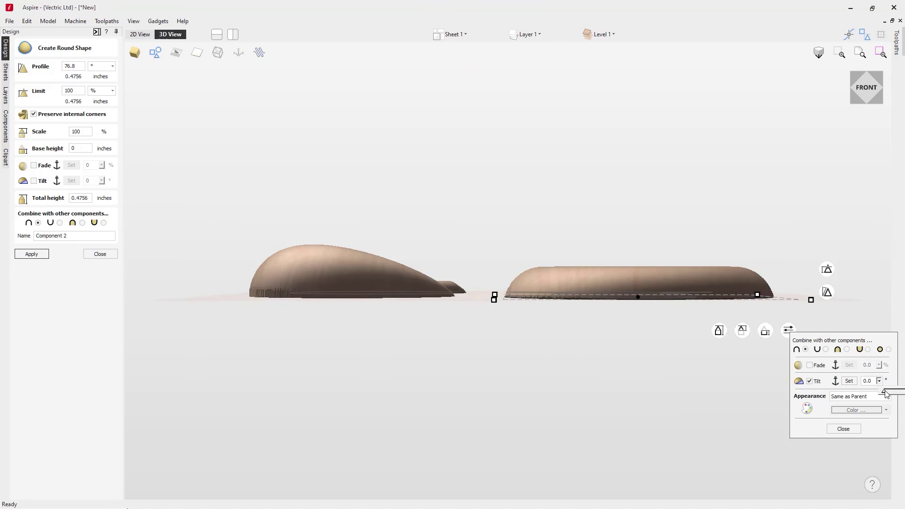
Adjust the torus tilt to 4.8°, raising it to 0.8107 inches
left_click_drag(884, 395, 901, 391)
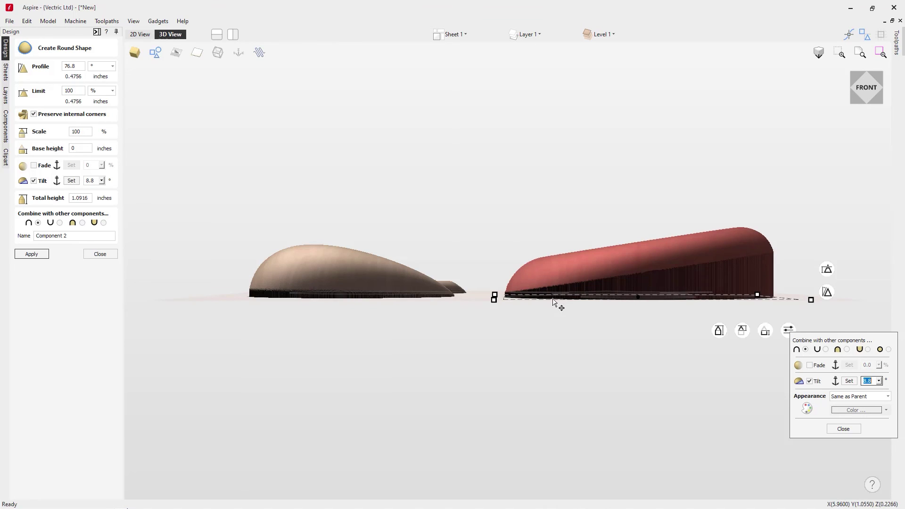
mouse_move(879, 382)
left_mouse_down()
mouse_move(890, 394)
mouse_move(874, 396)
left_mouse_up()
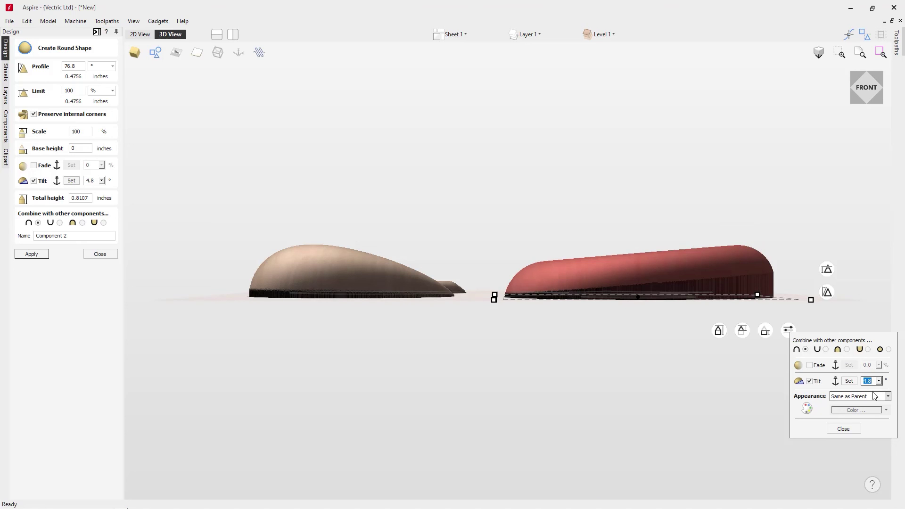
left_click(869, 101)
left_click_drag(868, 115, 846, 80)
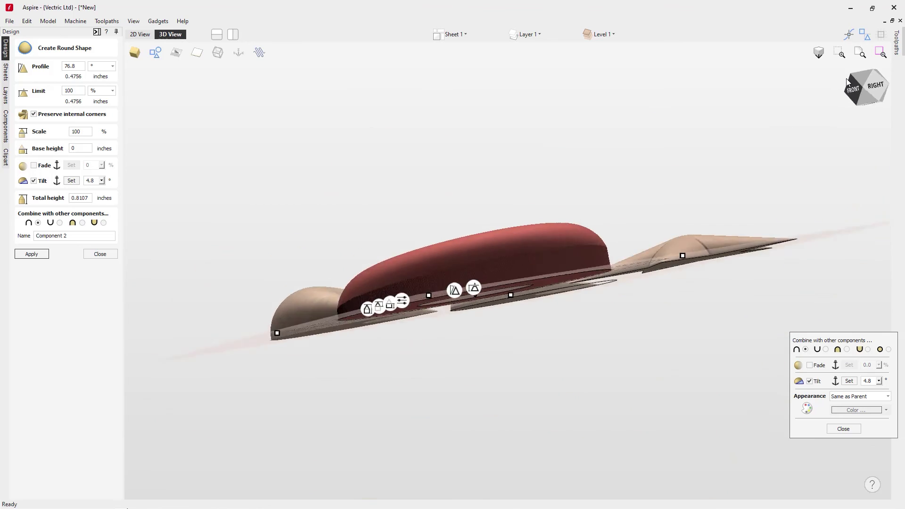
Check the tilted torus, crescents and star from a top-down view of the board
left_click(846, 80)
scroll(619, 264, "down", 1)
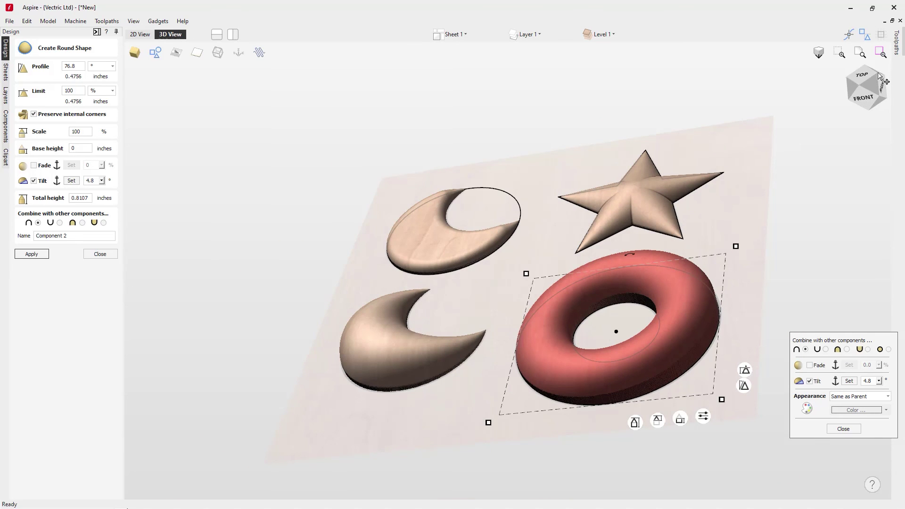
left_click(864, 78)
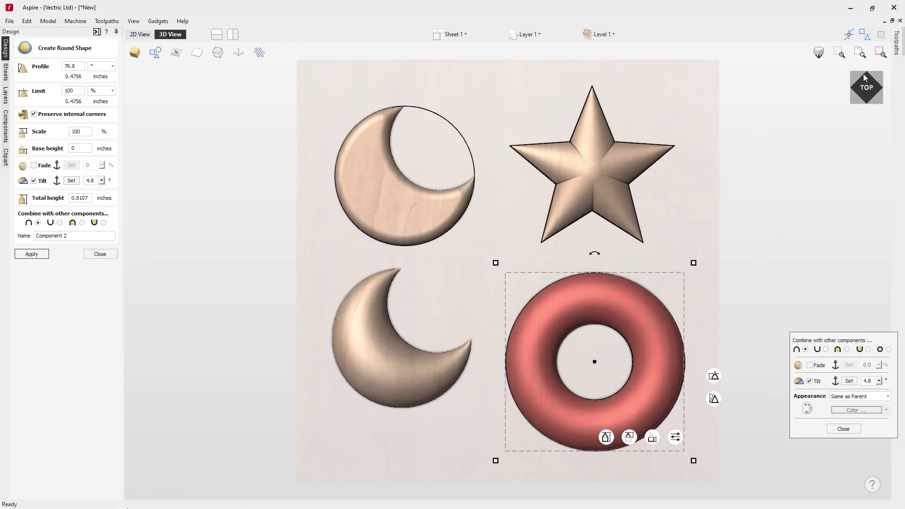